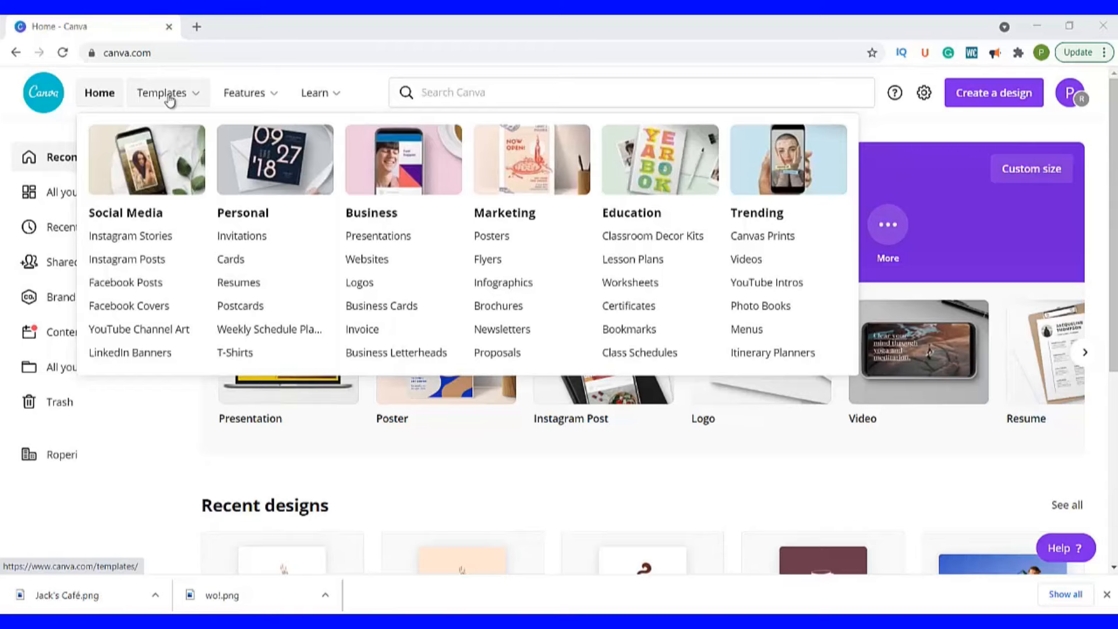
mouse_move(233, 94)
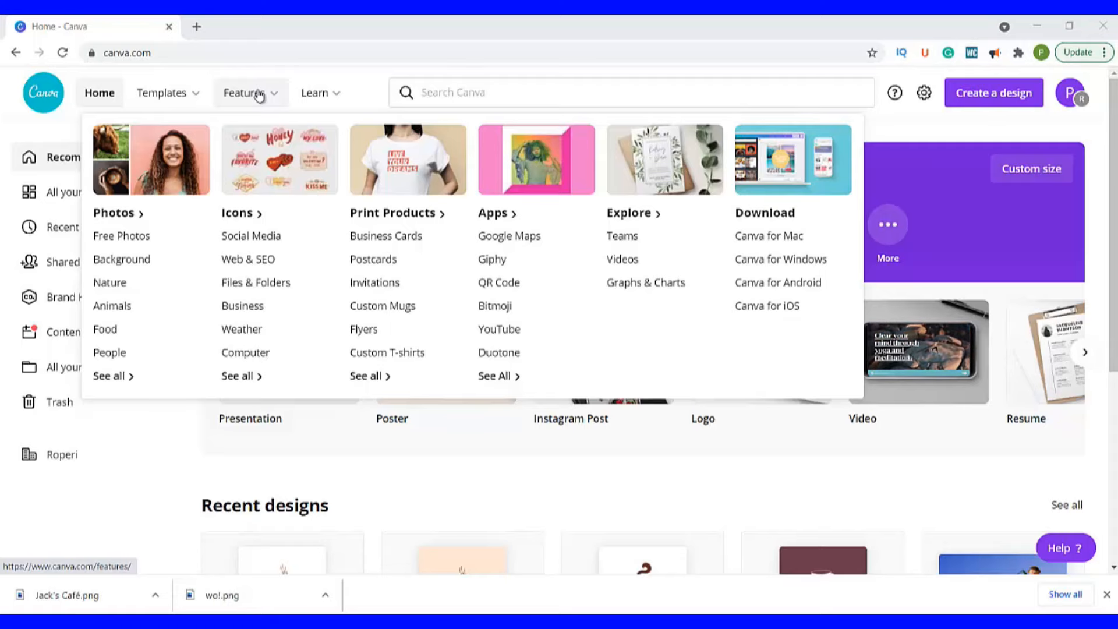
mouse_move(325, 99)
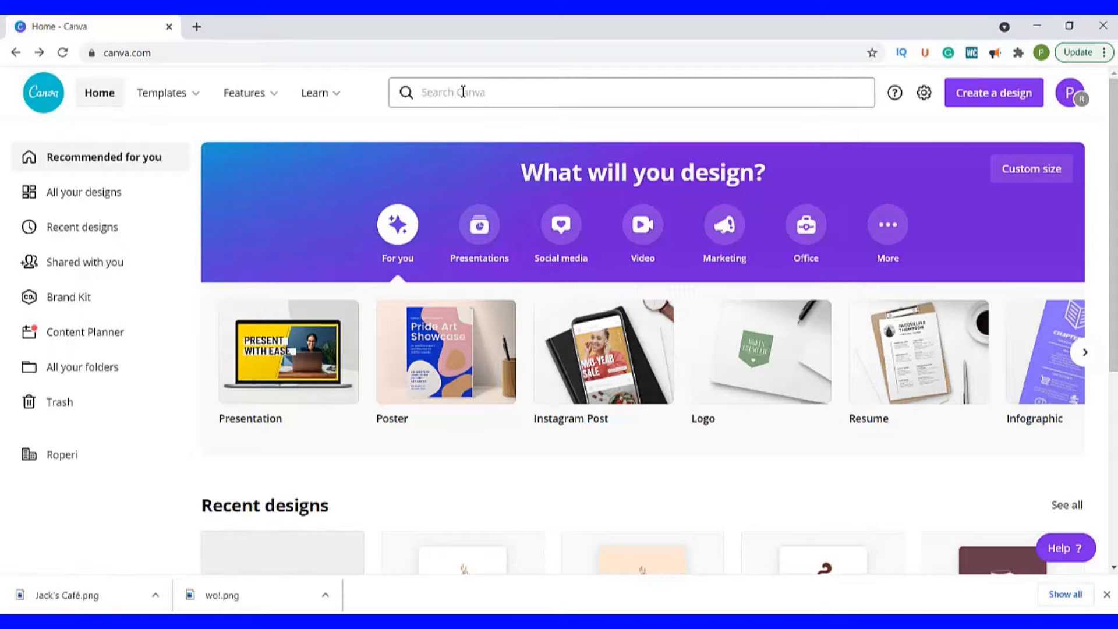
mouse_move(267, 96)
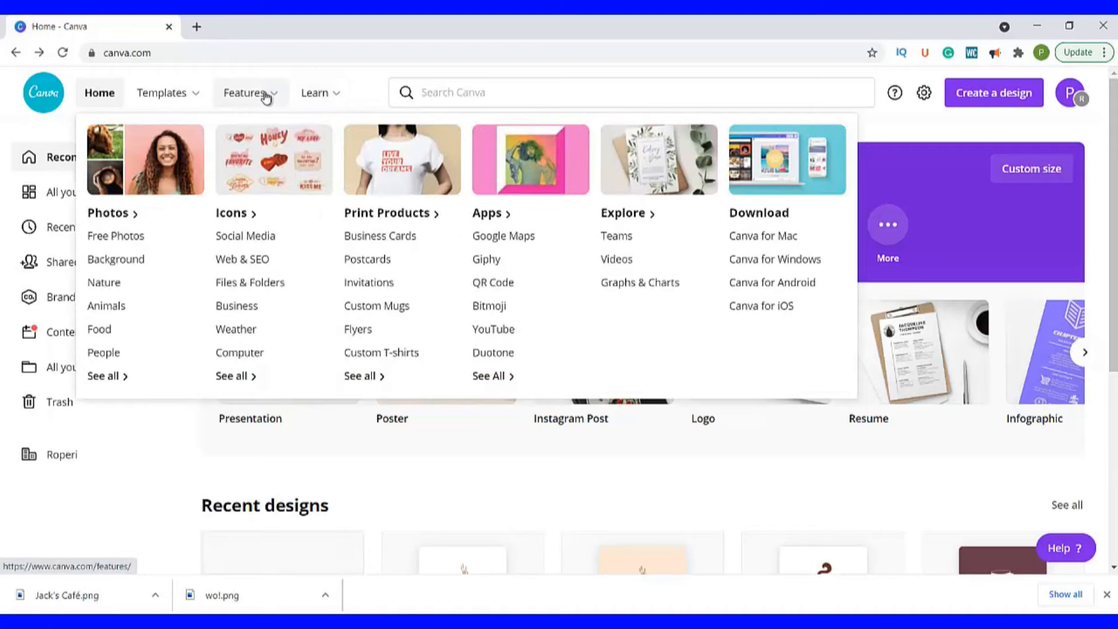
mouse_move(196, 99)
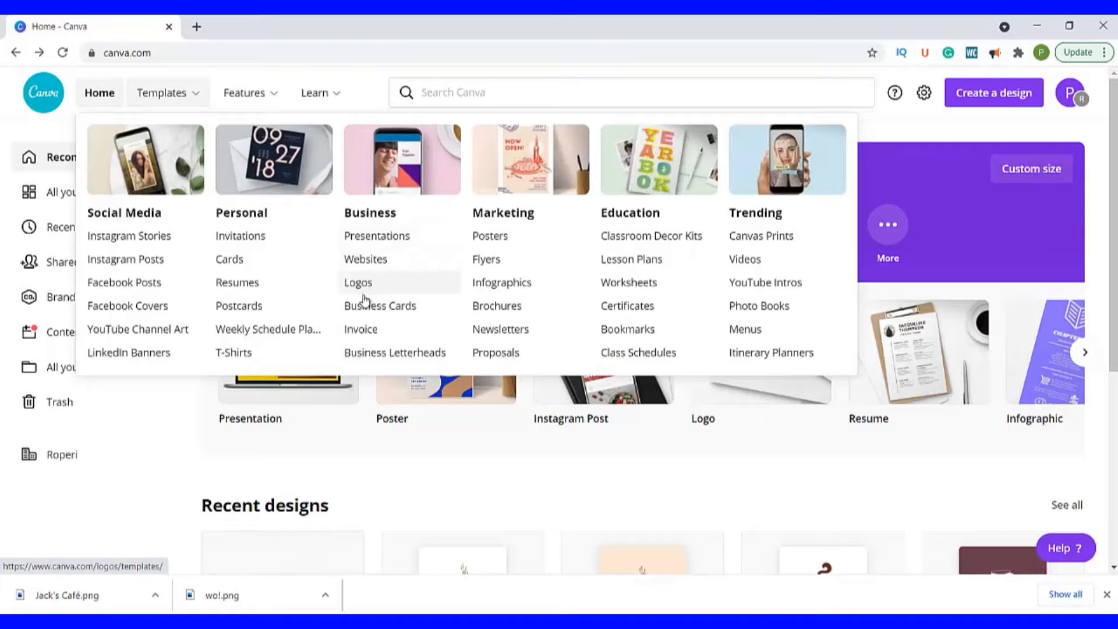
left_click(448, 100)
type("lo")
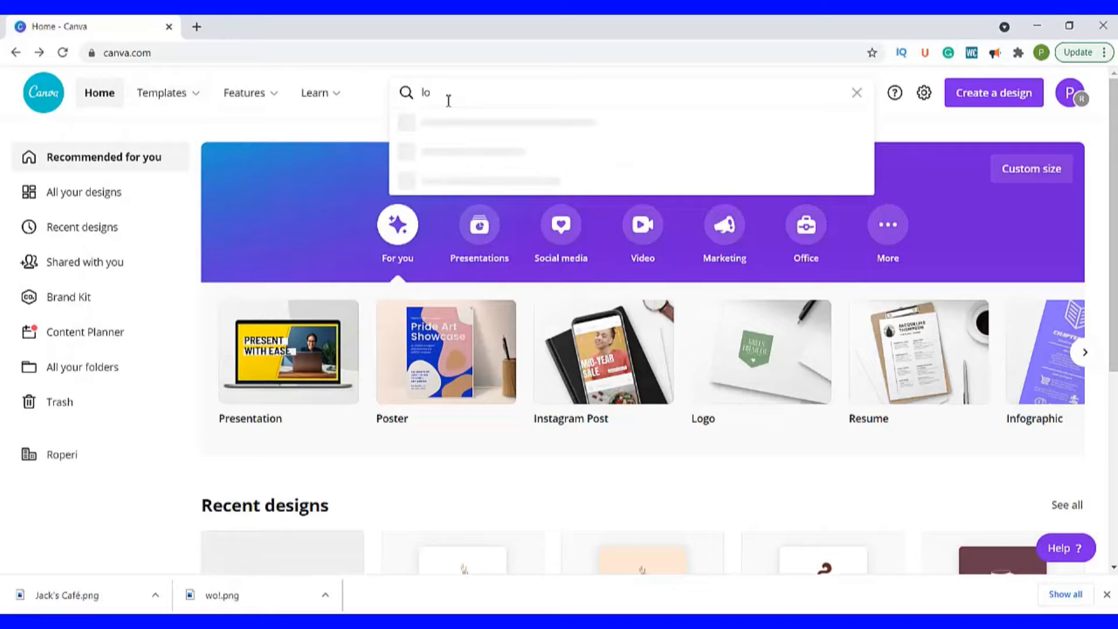
type("go")
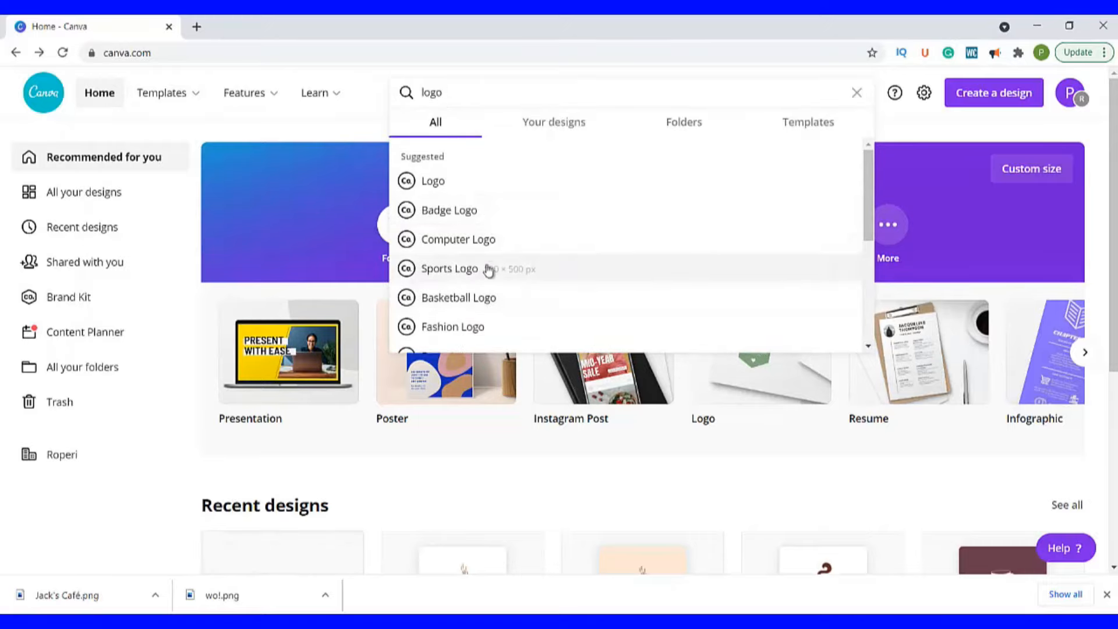
key("BackSpace")
key("BackSpace")
key("BackSpace")
key("BackSpace")
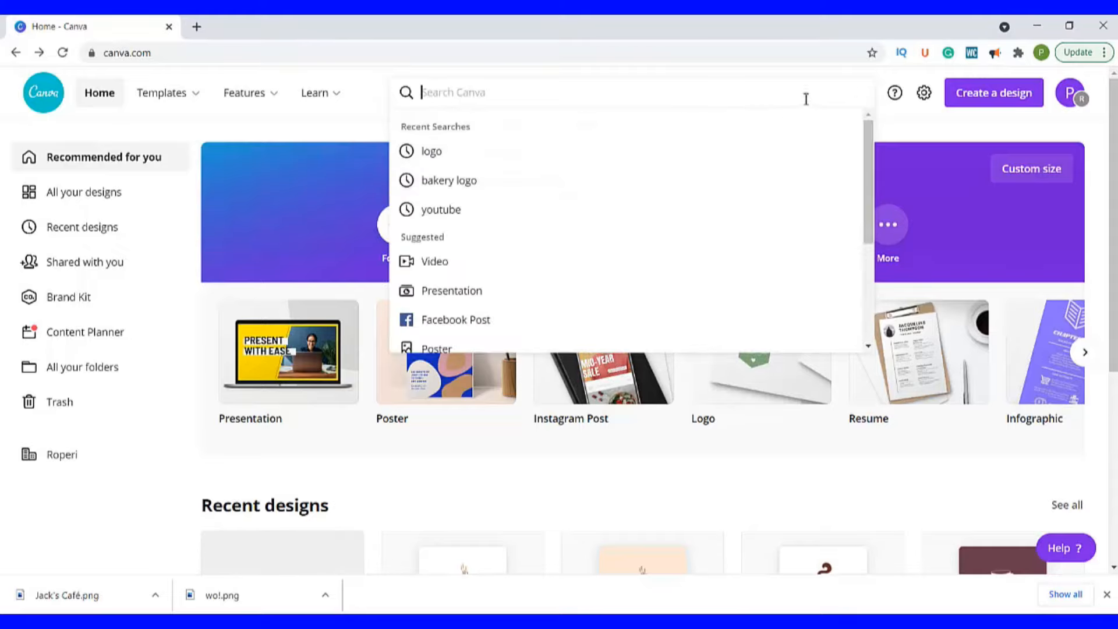
Create a new blank design of the Logo type, 500 × 500 px
left_click(977, 95)
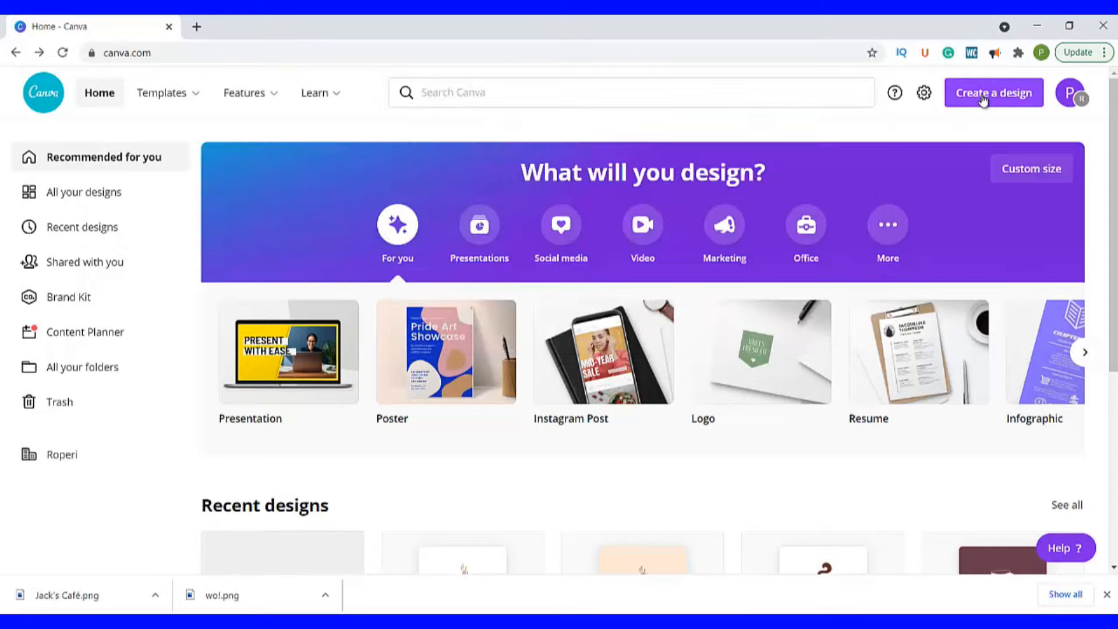
left_click(965, 107)
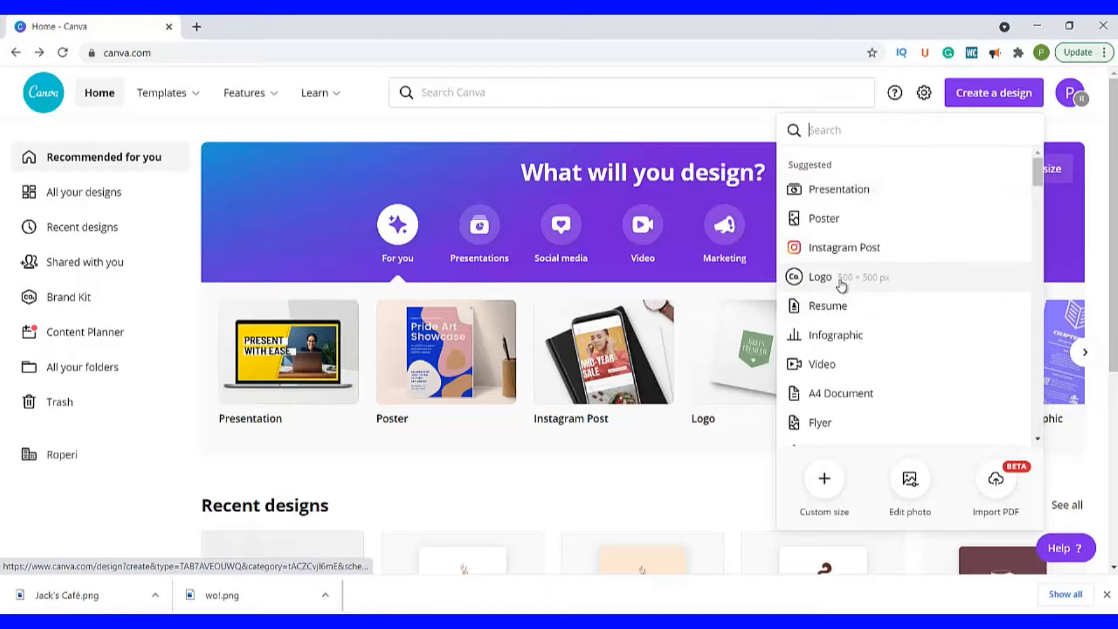
left_click(821, 278)
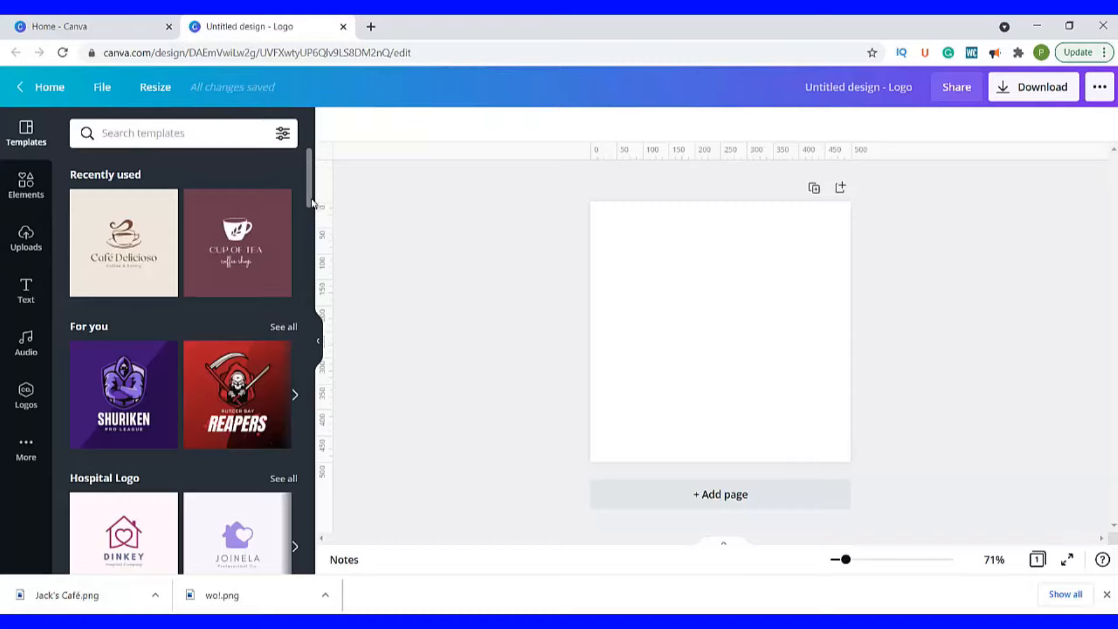
Browse the logo template categories and look through the full set of Cafe Logo templates, then clear that template search
scroll(312, 204, "down", 4)
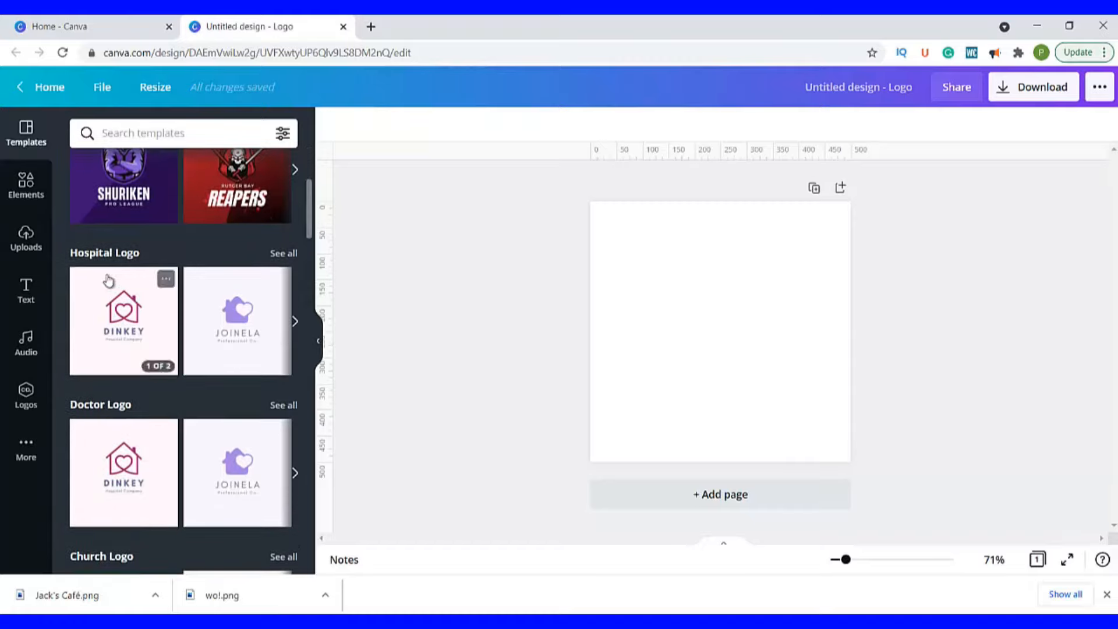
left_click_drag(309, 219, 326, 439)
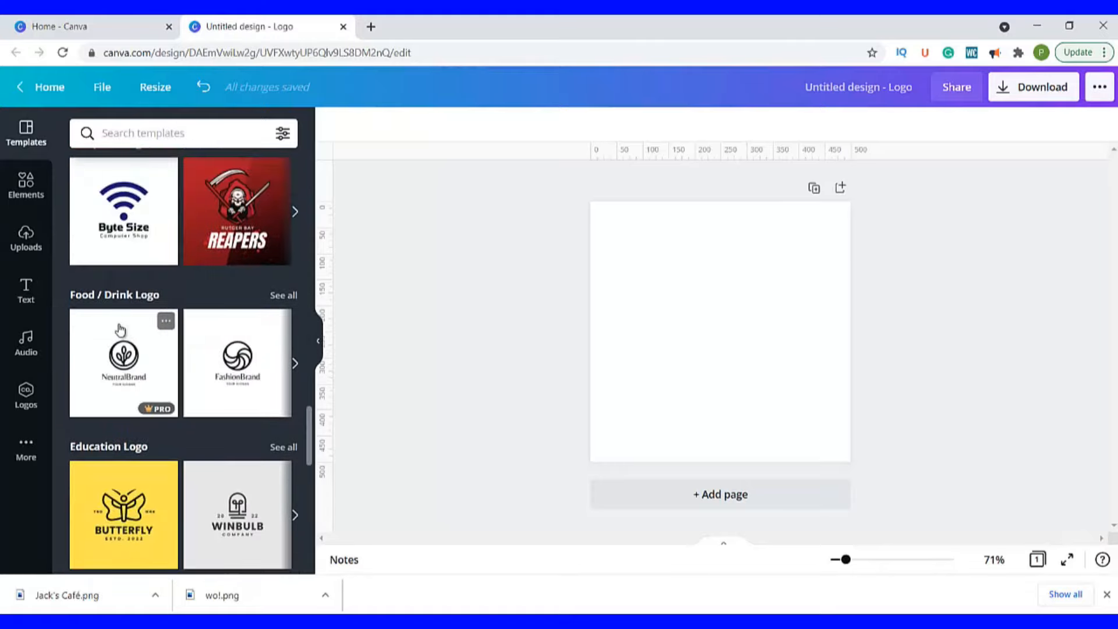
left_click_drag(310, 437, 316, 497)
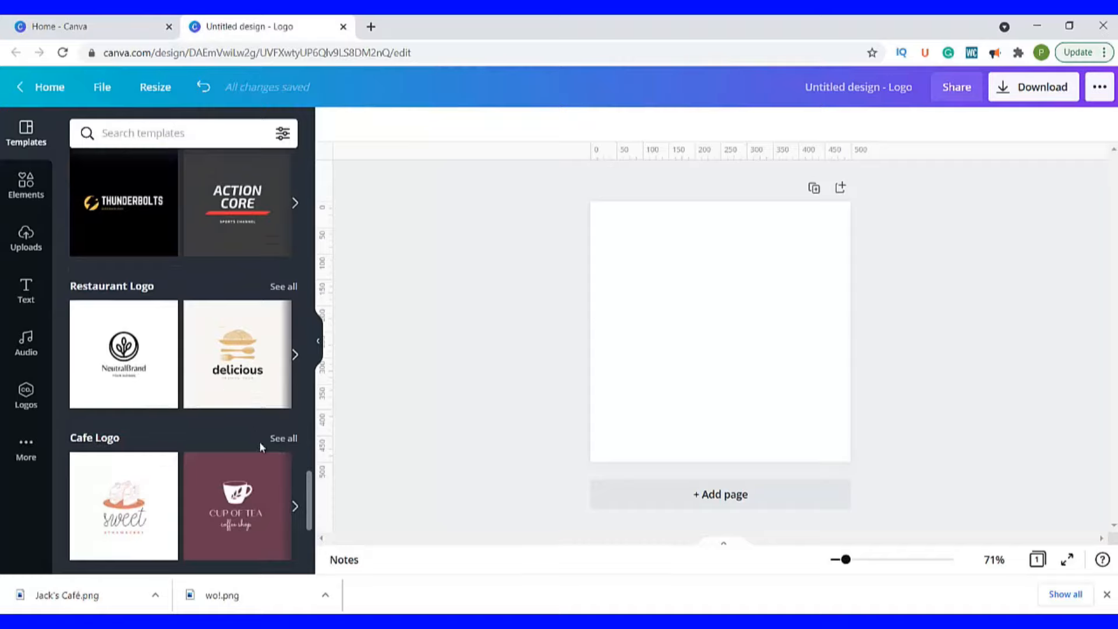
left_click(278, 439)
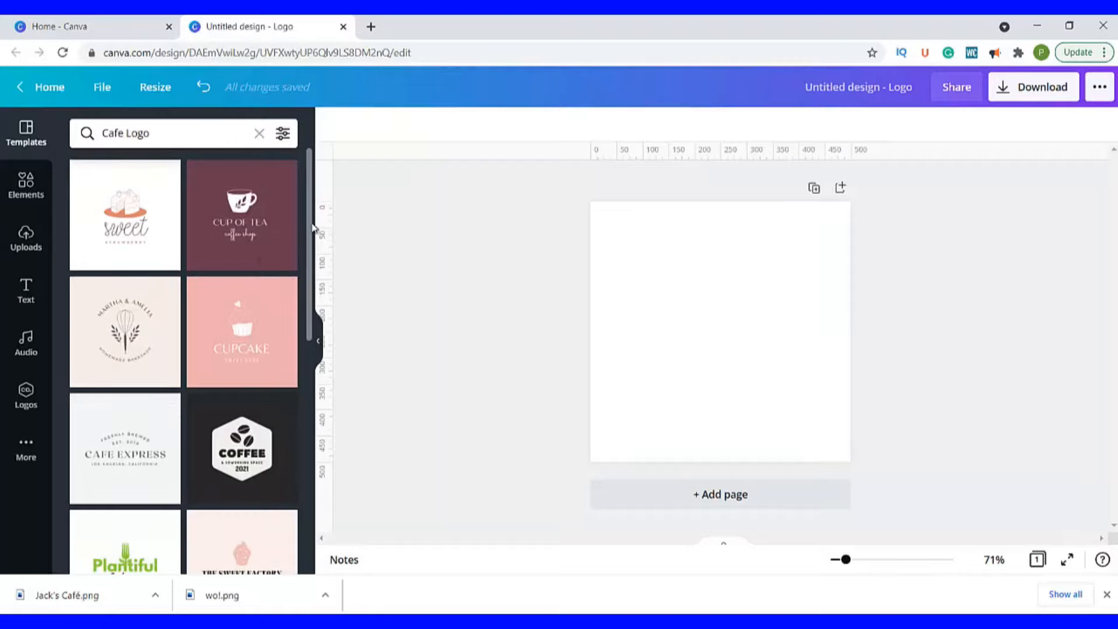
scroll(313, 228, "down", 6)
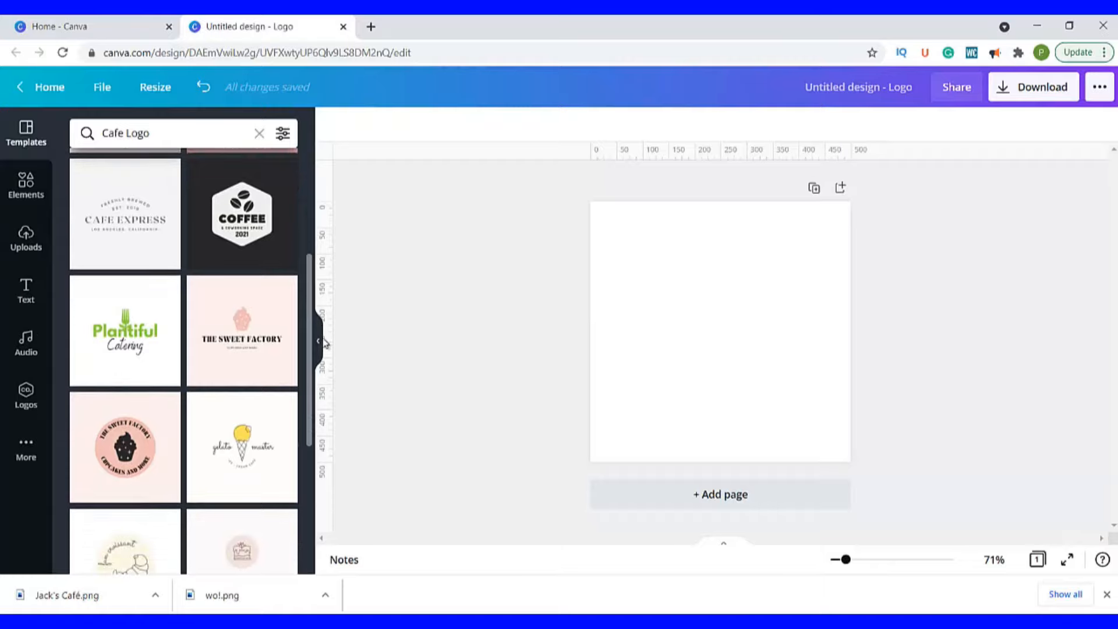
scroll(326, 380, "down", 5)
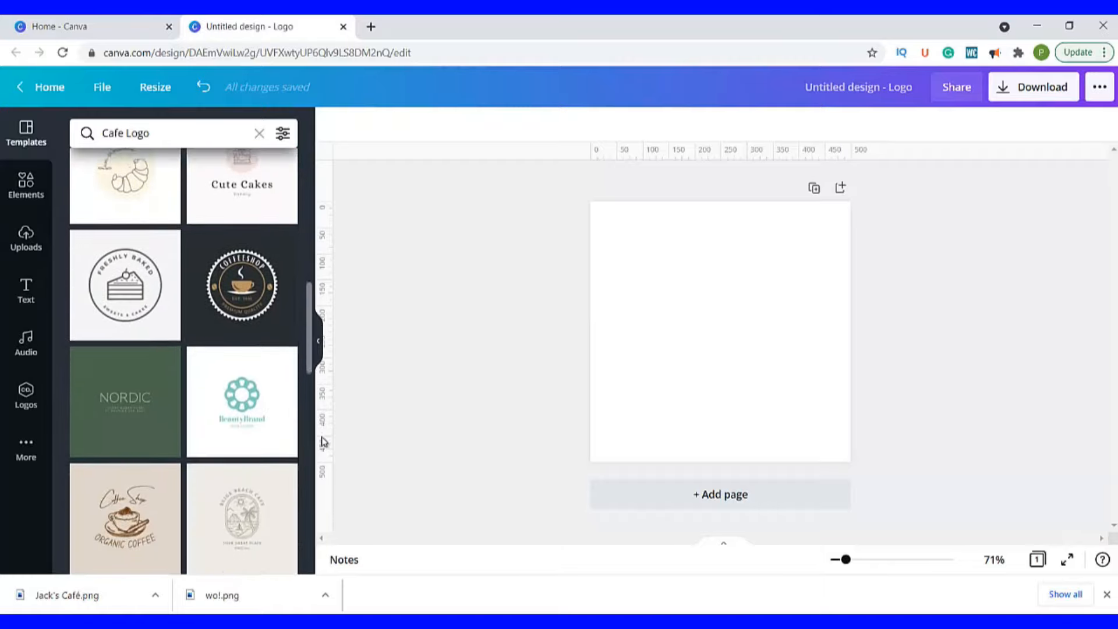
scroll(337, 229, "up", 10)
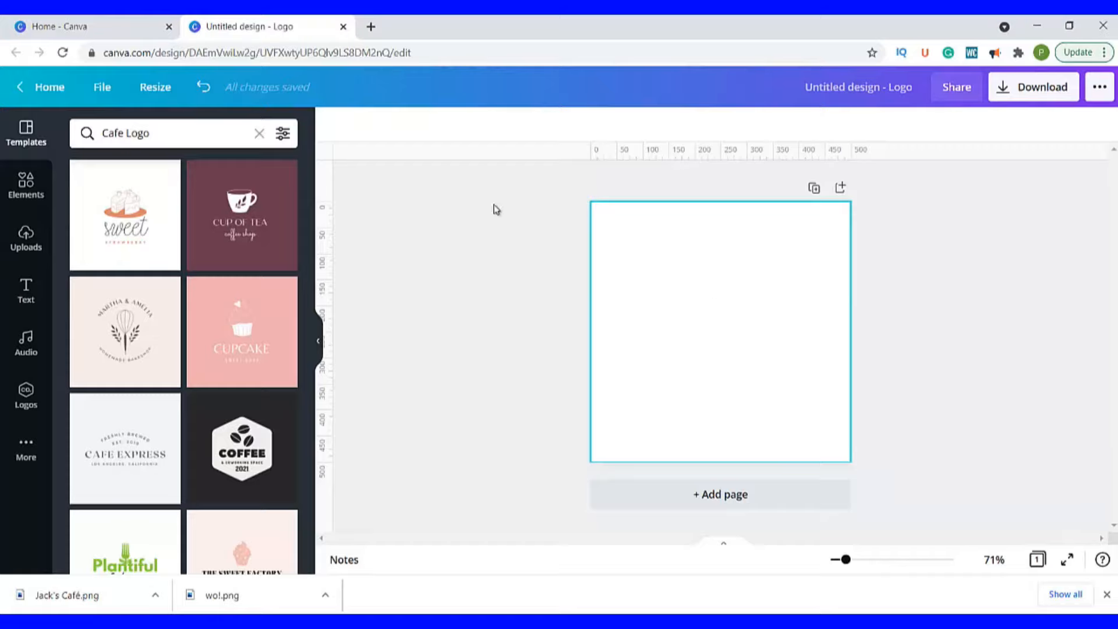
left_click(259, 134)
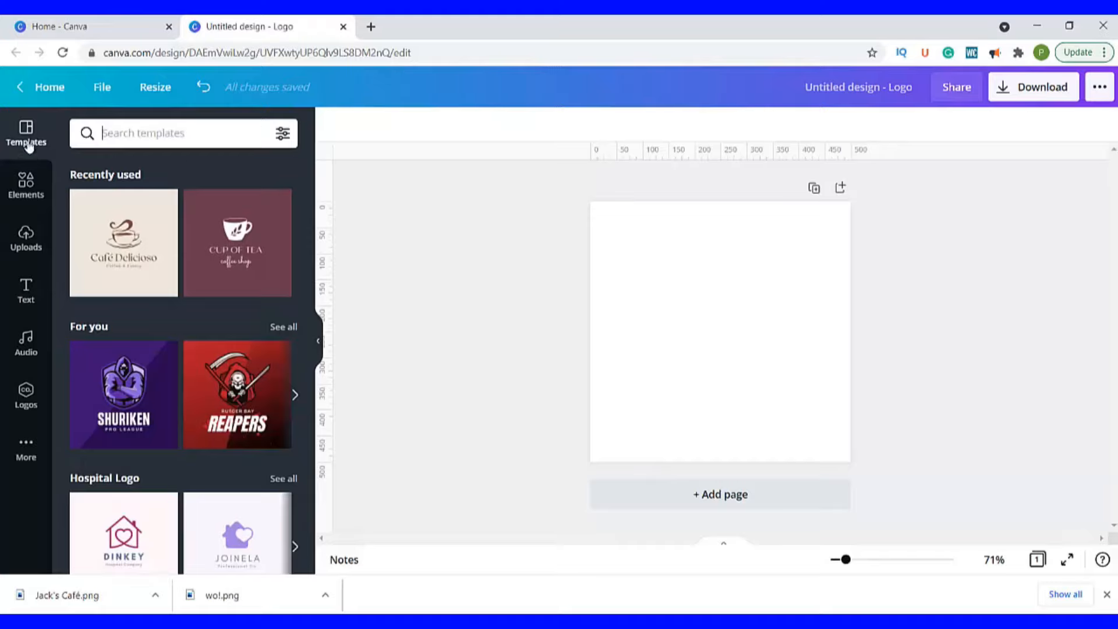
Look through the design elements and search them for "coffee cups"
left_click(25, 187)
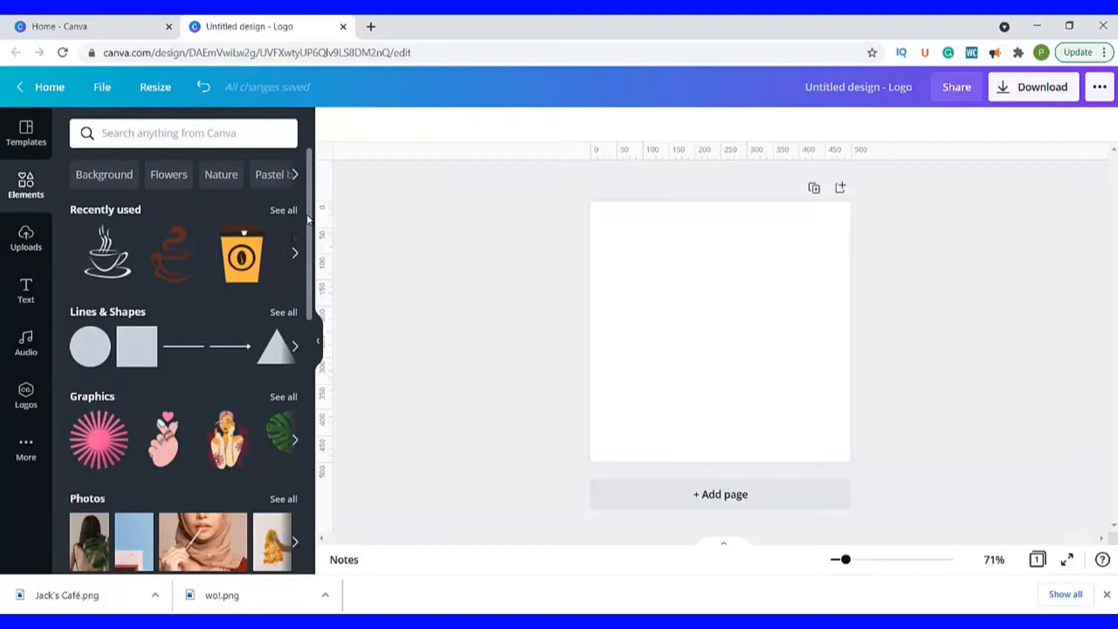
scroll(198, 224, "down", 3)
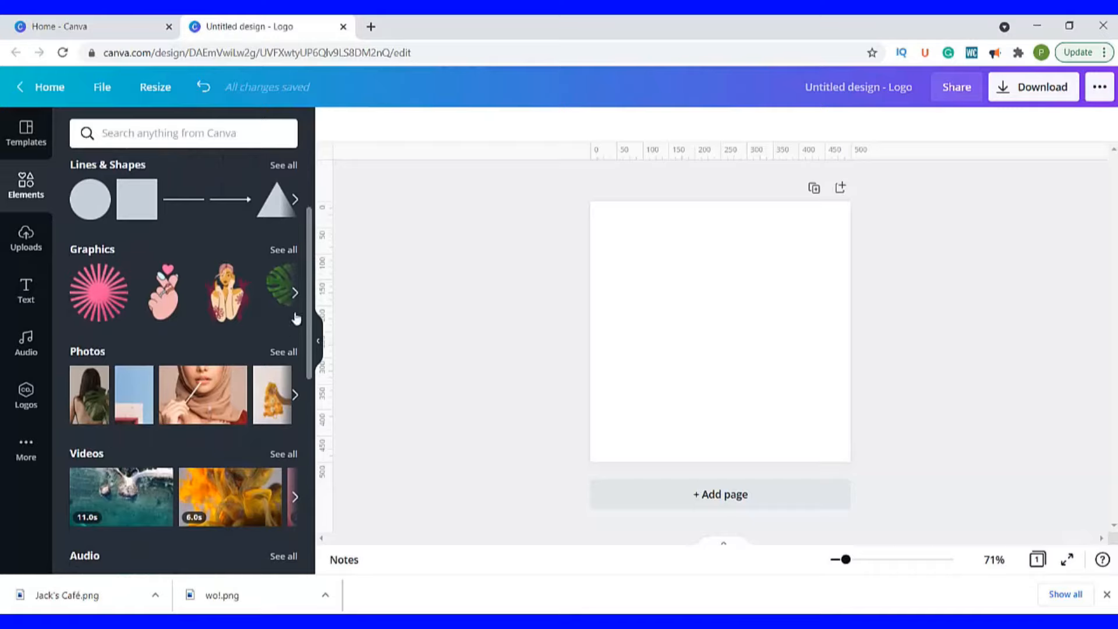
left_click_drag(307, 328, 318, 234)
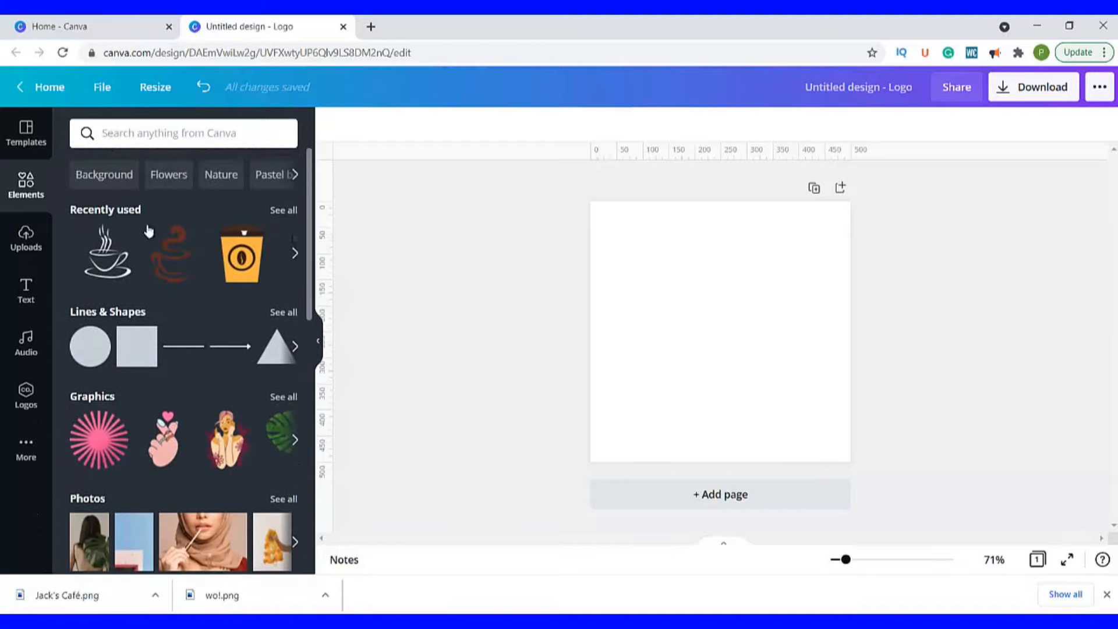
left_click(102, 396)
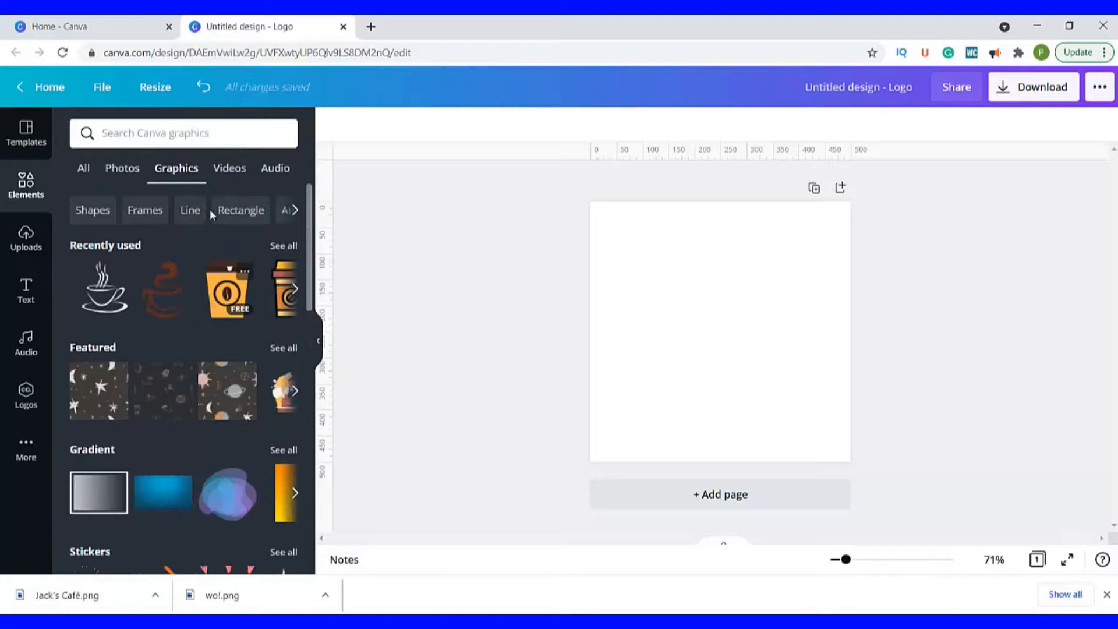
left_click(212, 139)
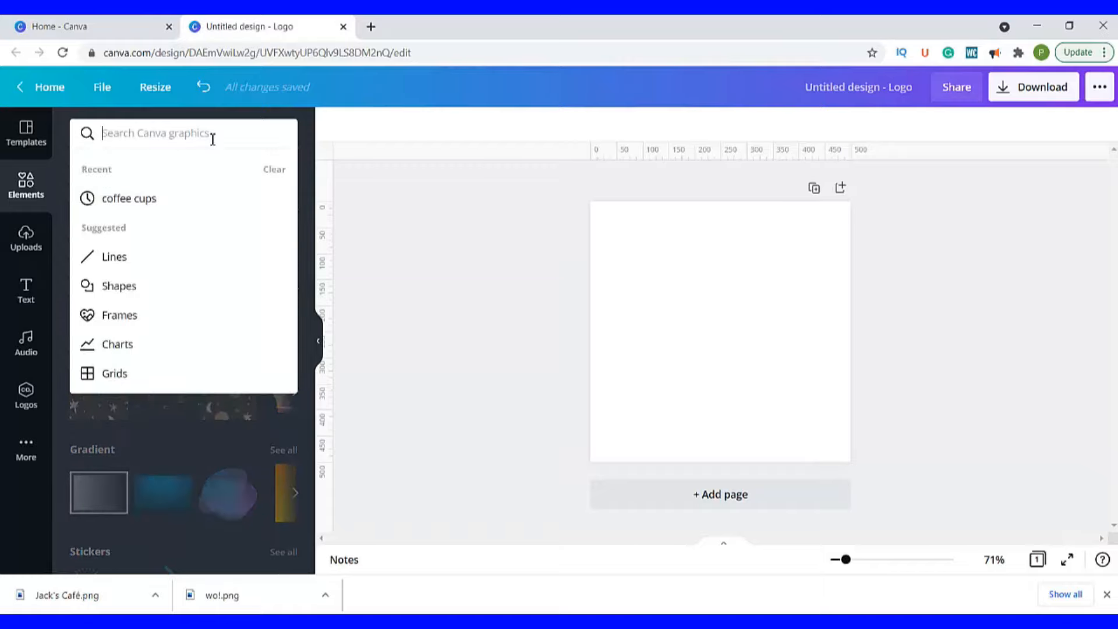
left_click(148, 200)
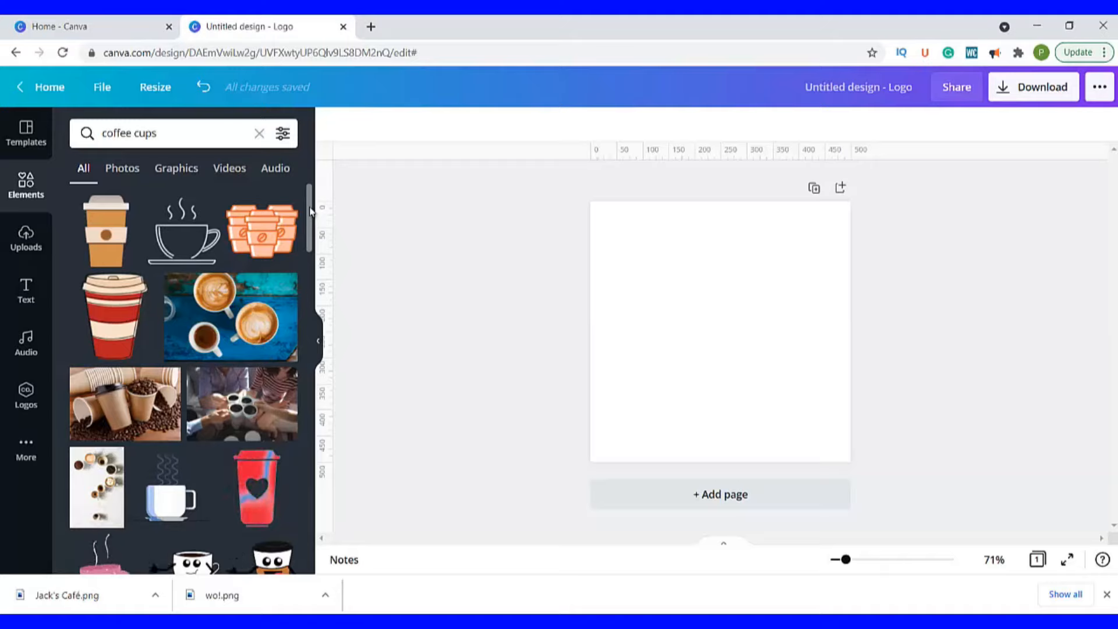
Place the free line-art graphic of a steaming cup on a saucer in the horizontally centred upper half of the page
left_click_drag(310, 210, 325, 344)
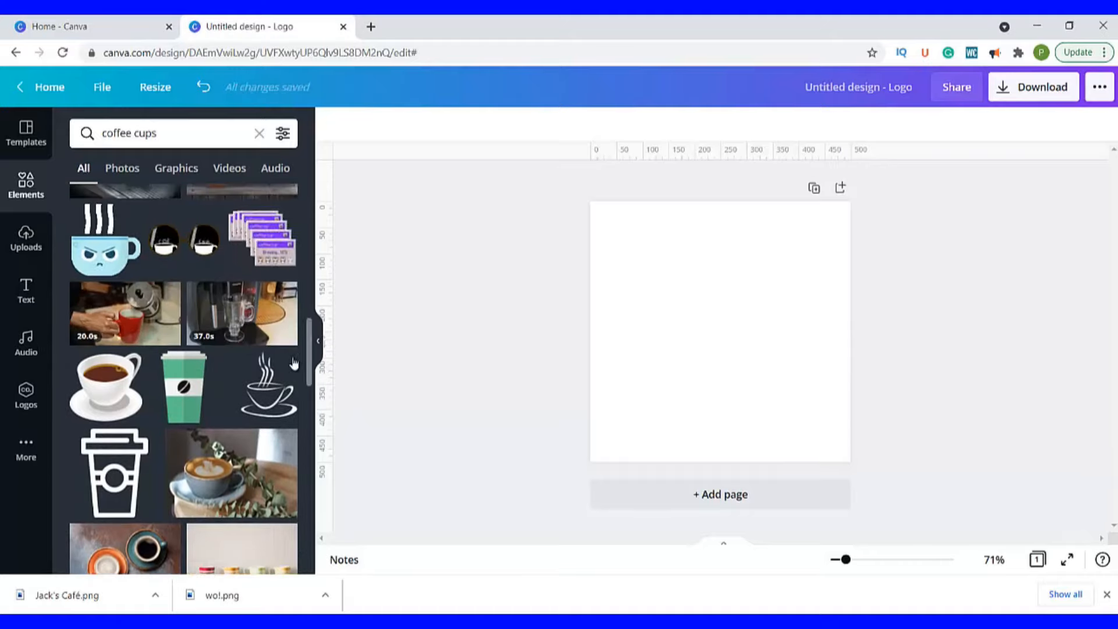
left_click_drag(275, 380, 704, 282)
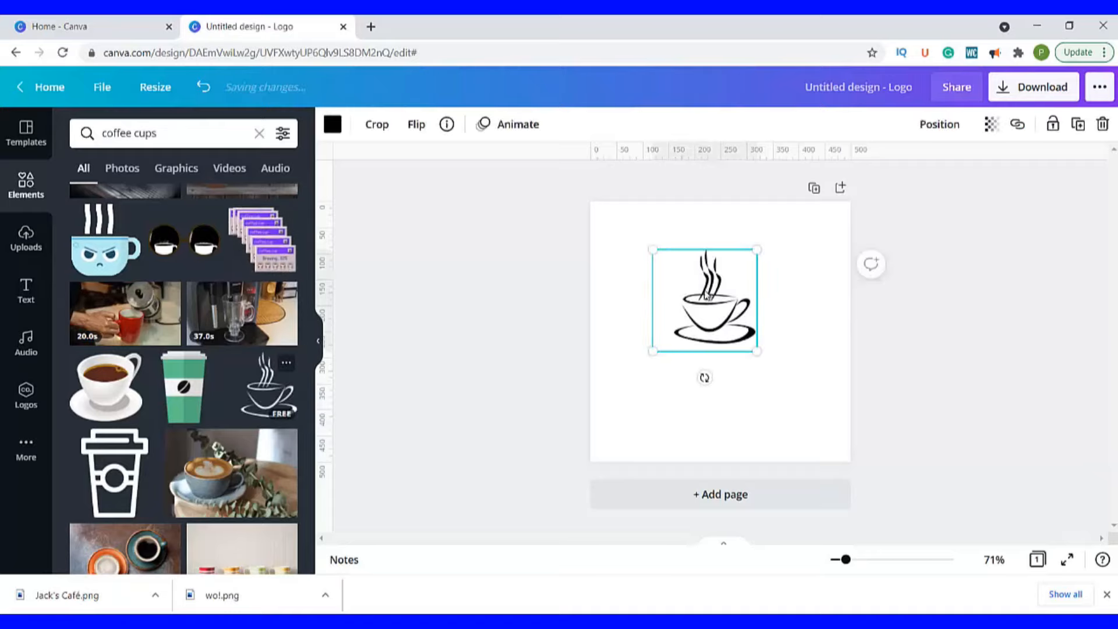
mouse_move(710, 324)
left_mouse_down()
mouse_move(735, 317)
mouse_move(702, 335)
mouse_move(688, 275)
mouse_move(663, 300)
mouse_move(670, 334)
mouse_move(697, 328)
mouse_move(675, 324)
mouse_move(695, 306)
mouse_move(721, 310)
mouse_move(721, 334)
mouse_move(717, 298)
mouse_move(724, 347)
mouse_move(722, 316)
left_mouse_up()
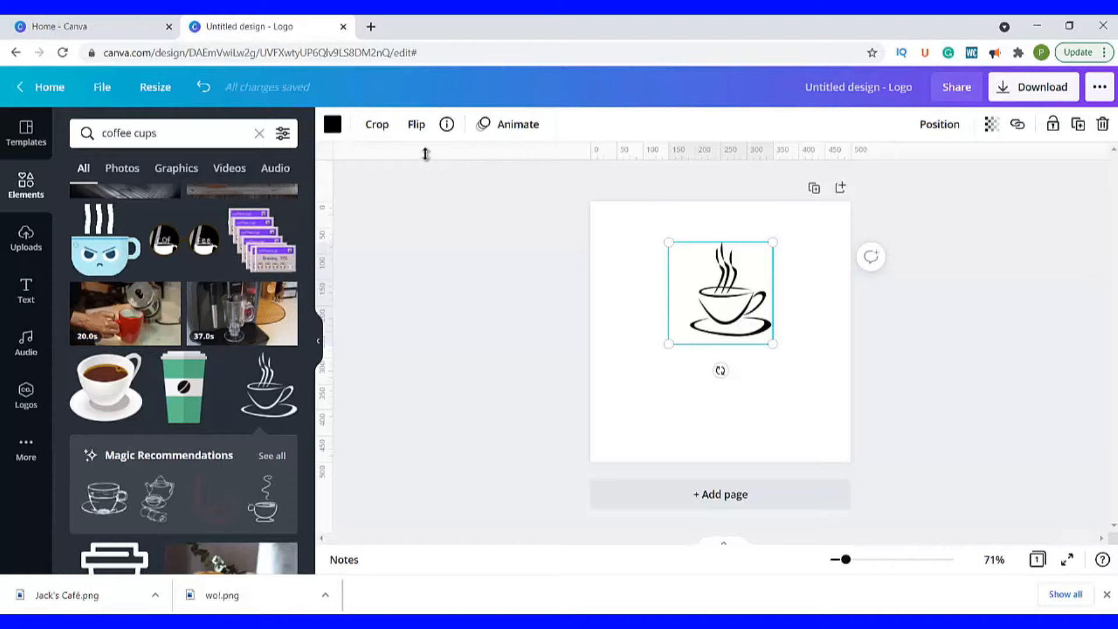
Recolour the coffee cup graphic from black to a custom brown, #AD5727
left_click(331, 127)
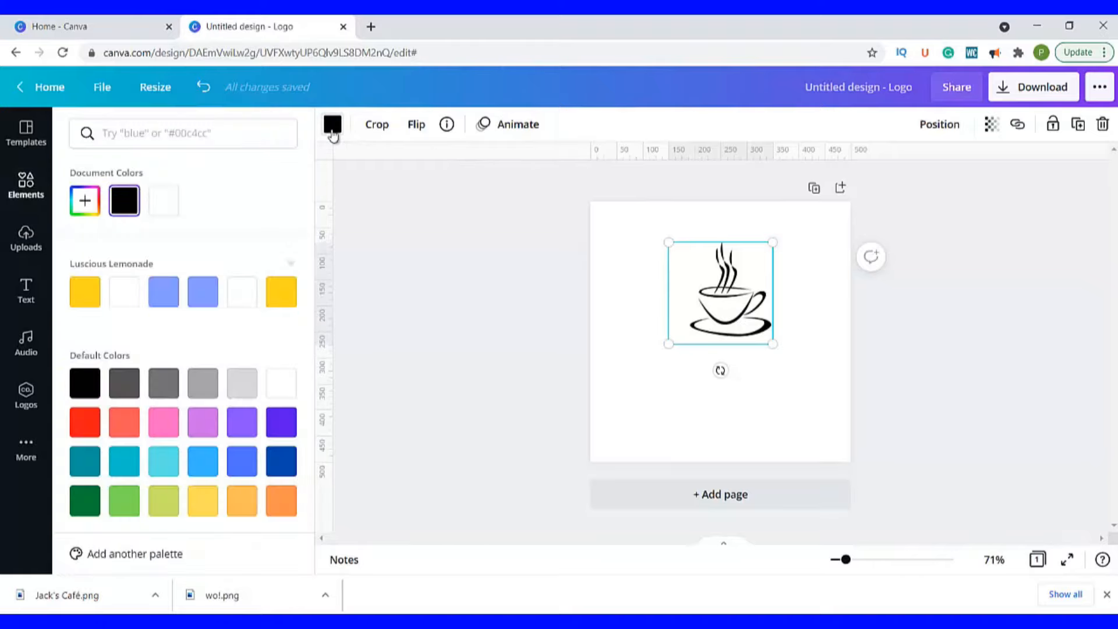
left_click(85, 202)
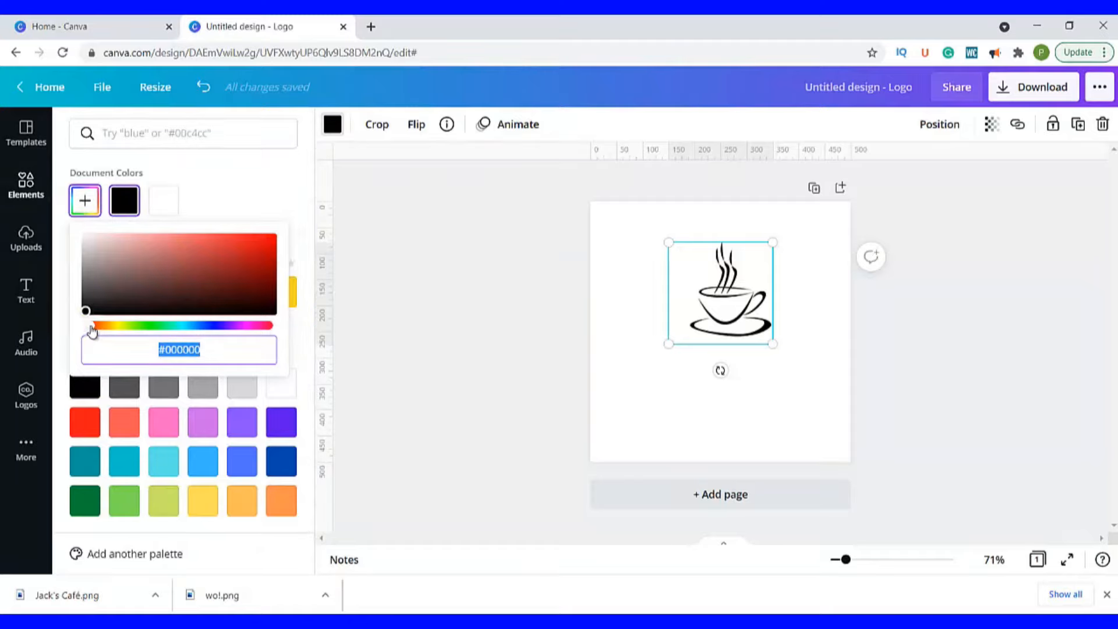
mouse_move(92, 331)
left_mouse_down()
mouse_move(192, 325)
mouse_move(103, 330)
left_mouse_up()
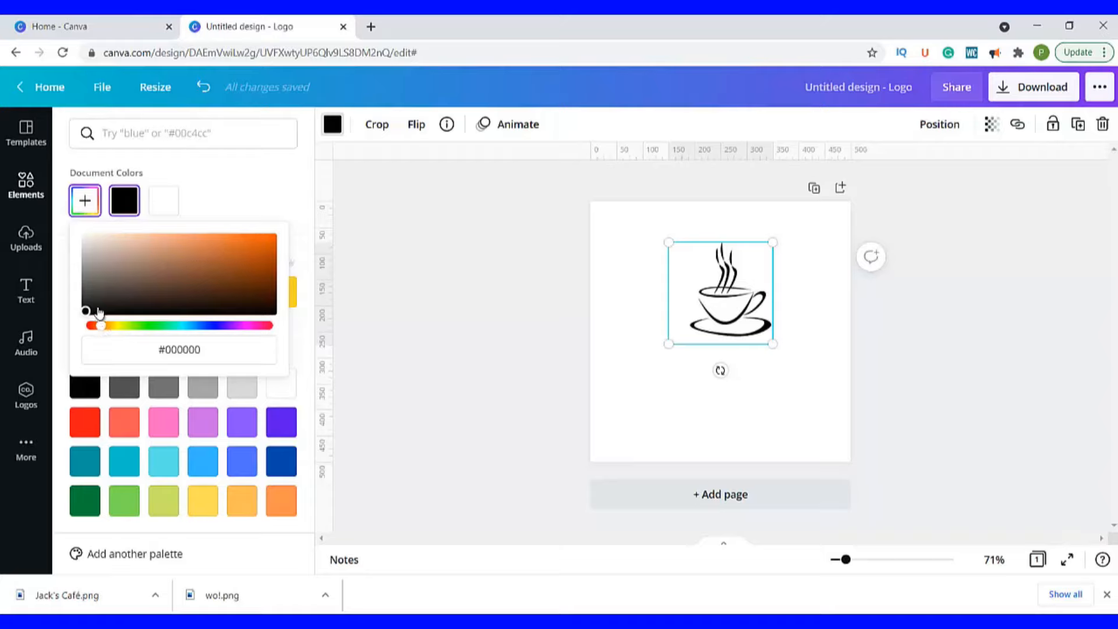
left_click_drag(85, 313, 232, 269)
left_click_drag(233, 280, 234, 264)
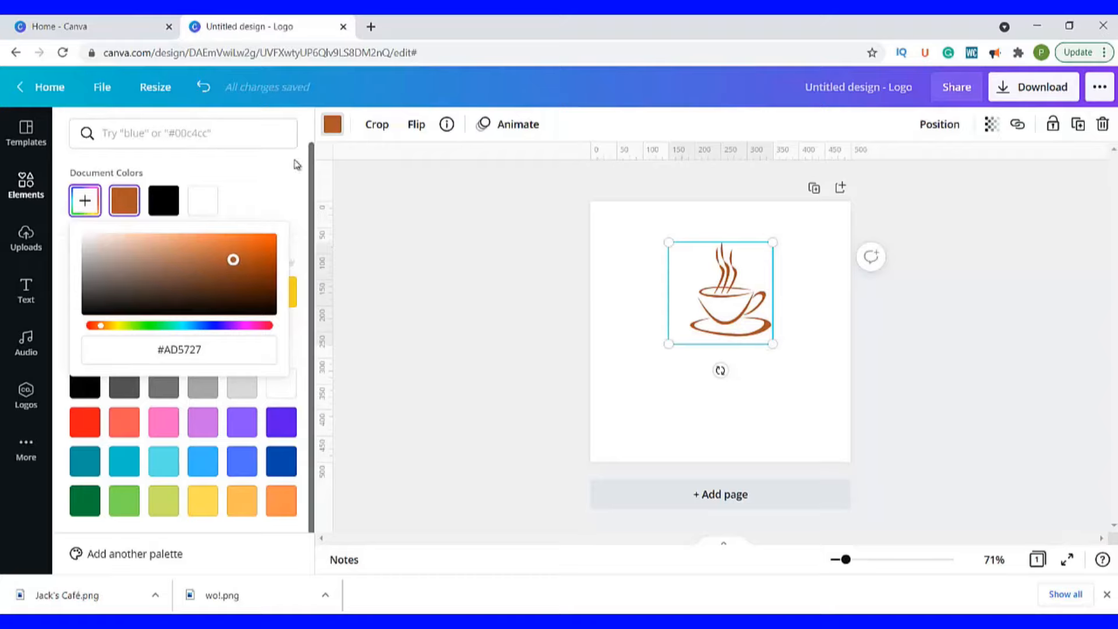
Add a heading reading "Jack's Cafe" directly beneath the coffee cup graphic
key("t")
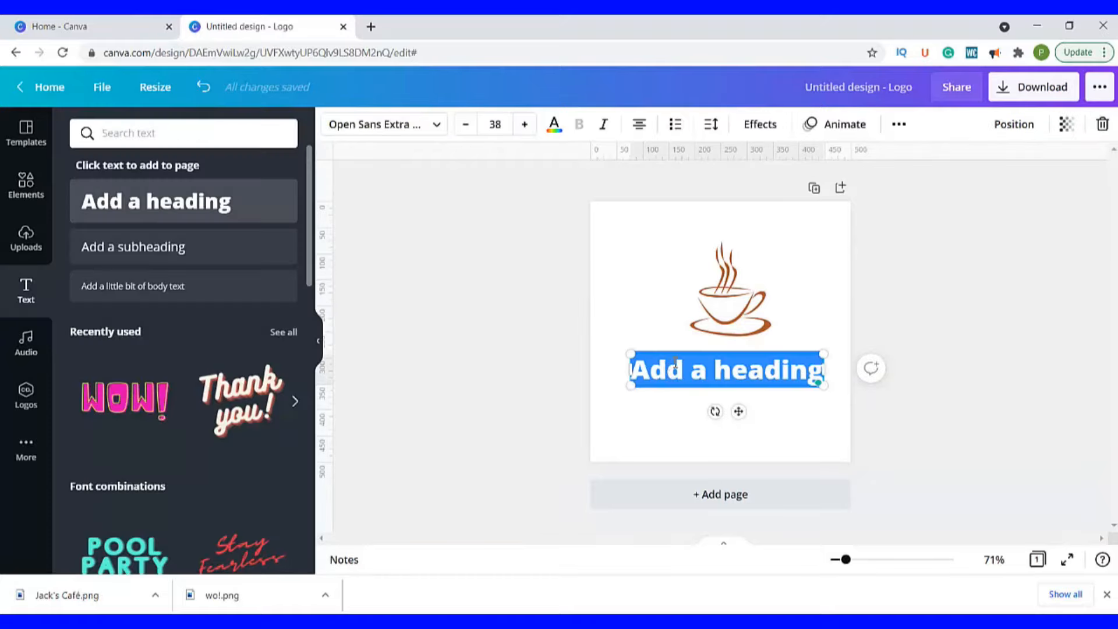
left_click_drag(690, 352, 690, 341)
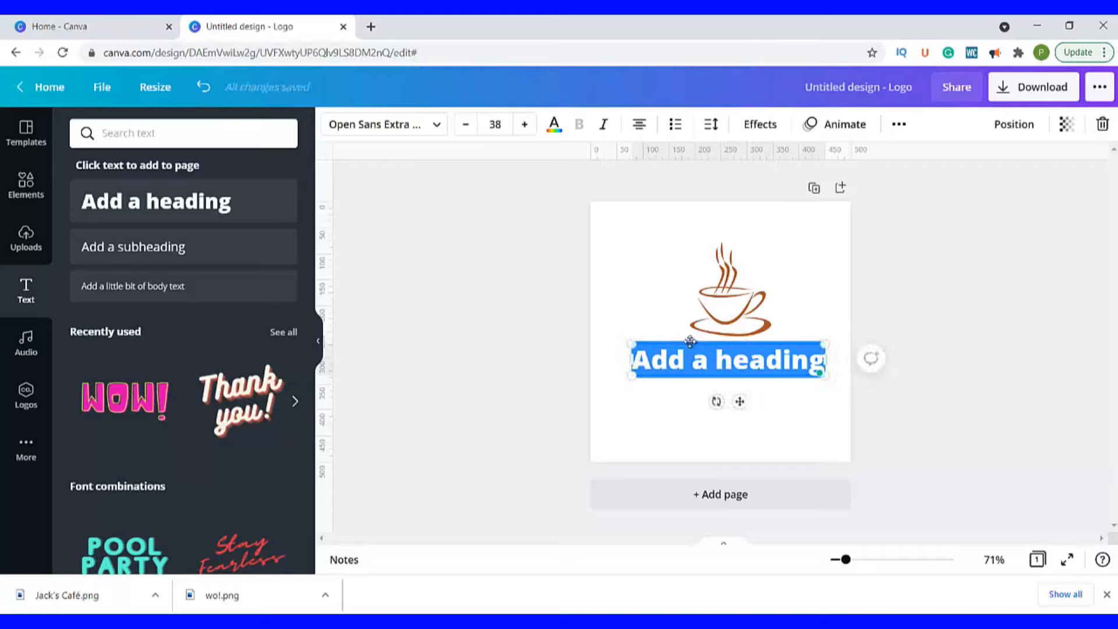
key("BackSpace")
type("Jack's Cafe")
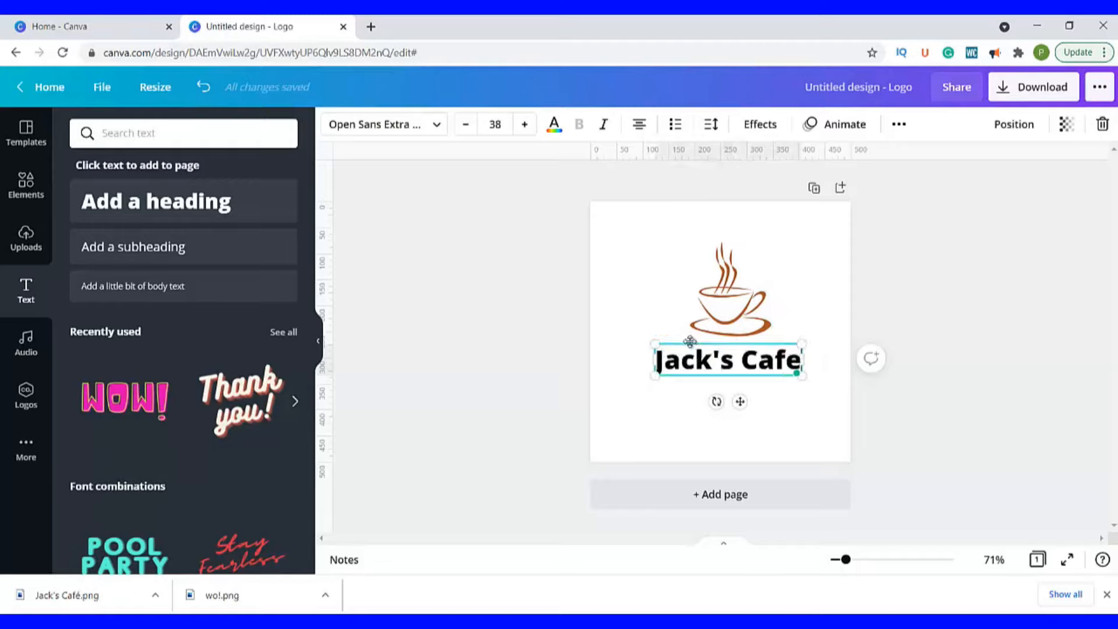
Change the "Jack's Cafe" heading's font to RoxboroughCF and make it bold
triple_click(720, 362)
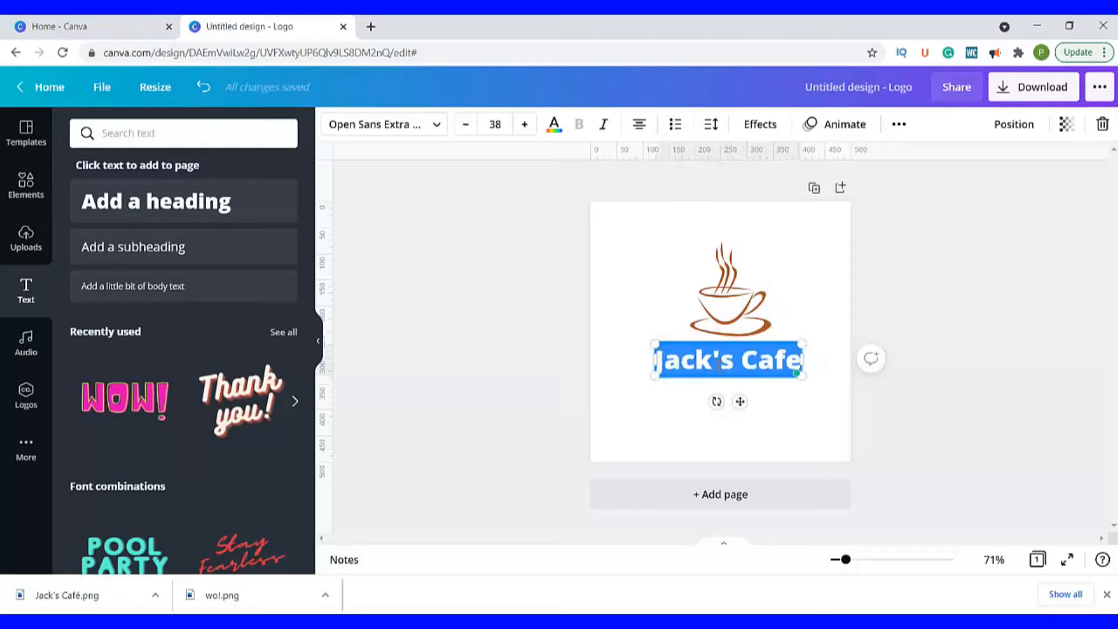
left_click(438, 127)
left_click(141, 227)
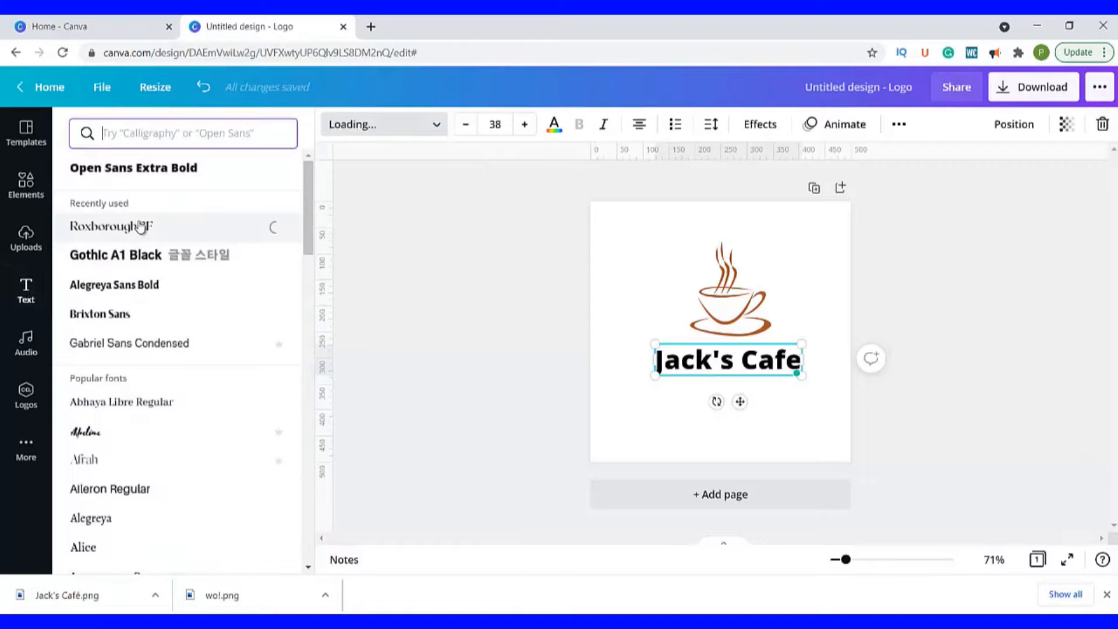
left_click(740, 360)
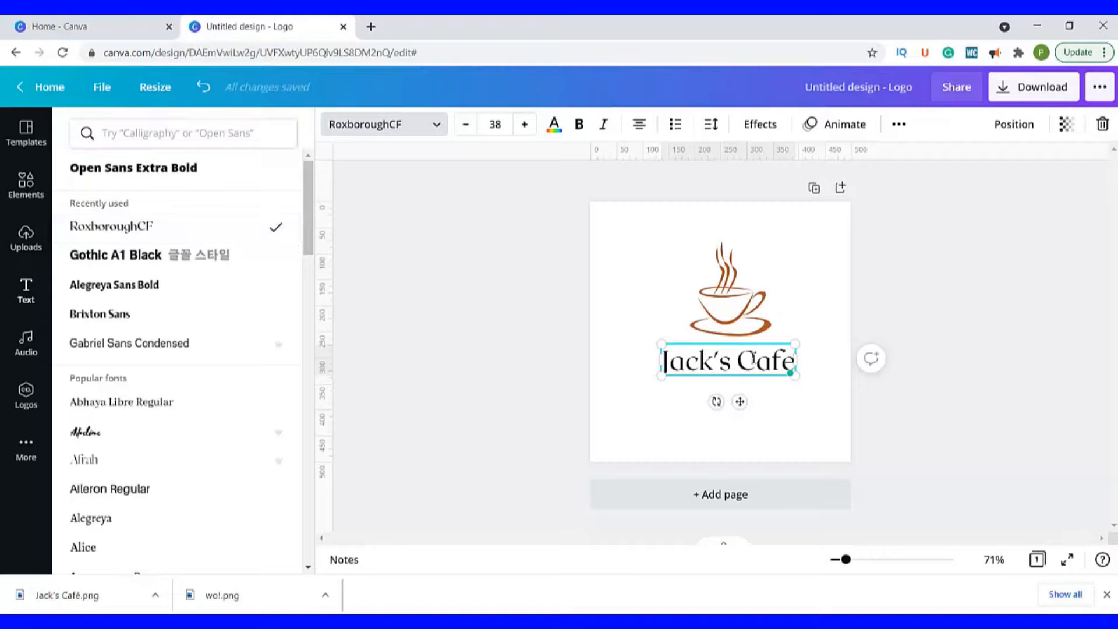
triple_click(752, 356)
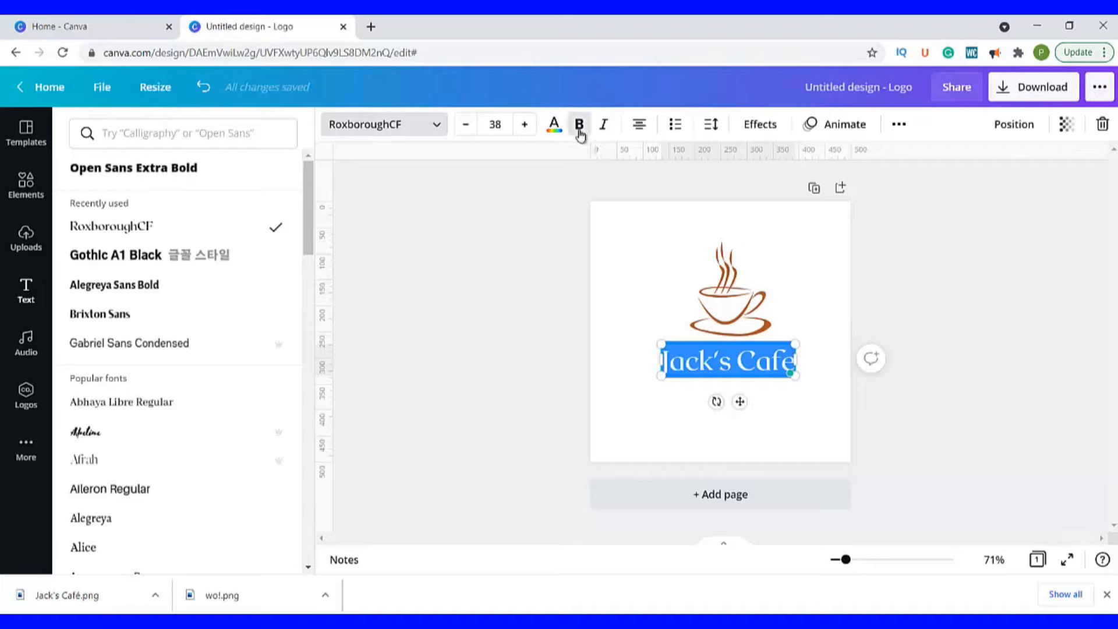
left_click(579, 124)
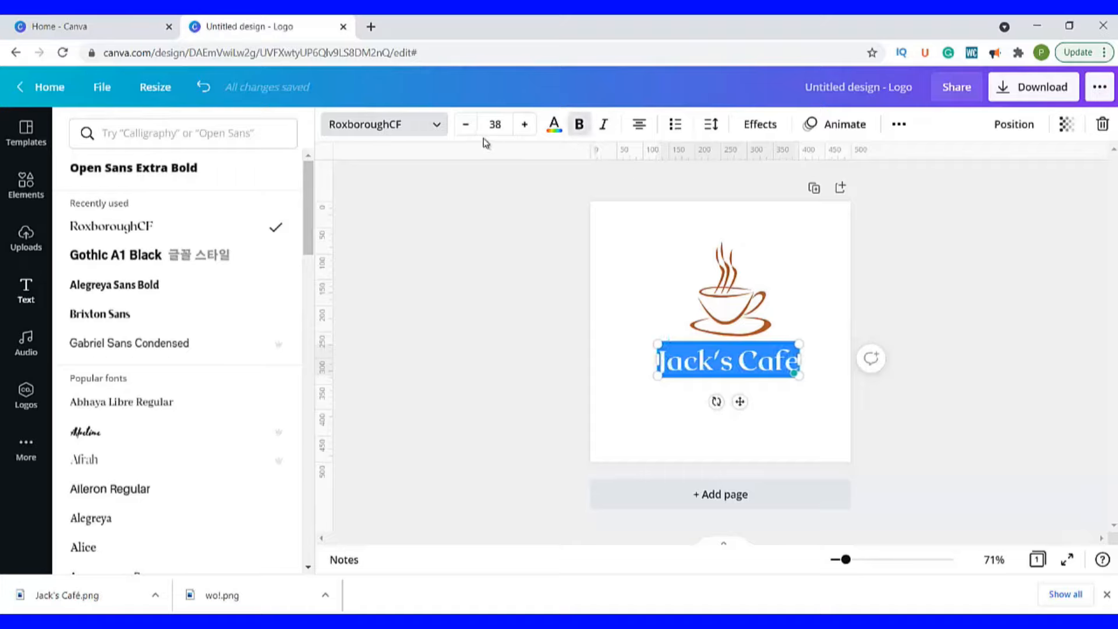
Set the "Jack's Cafe" heading's font size to 36
left_click(525, 124)
left_click(524, 124)
left_click(524, 124)
left_click(524, 124)
left_click(524, 124)
left_click(525, 124)
left_click(466, 124)
left_click(465, 124)
left_click(466, 124)
left_click(466, 125)
left_click(466, 124)
left_click(466, 125)
left_click(466, 130)
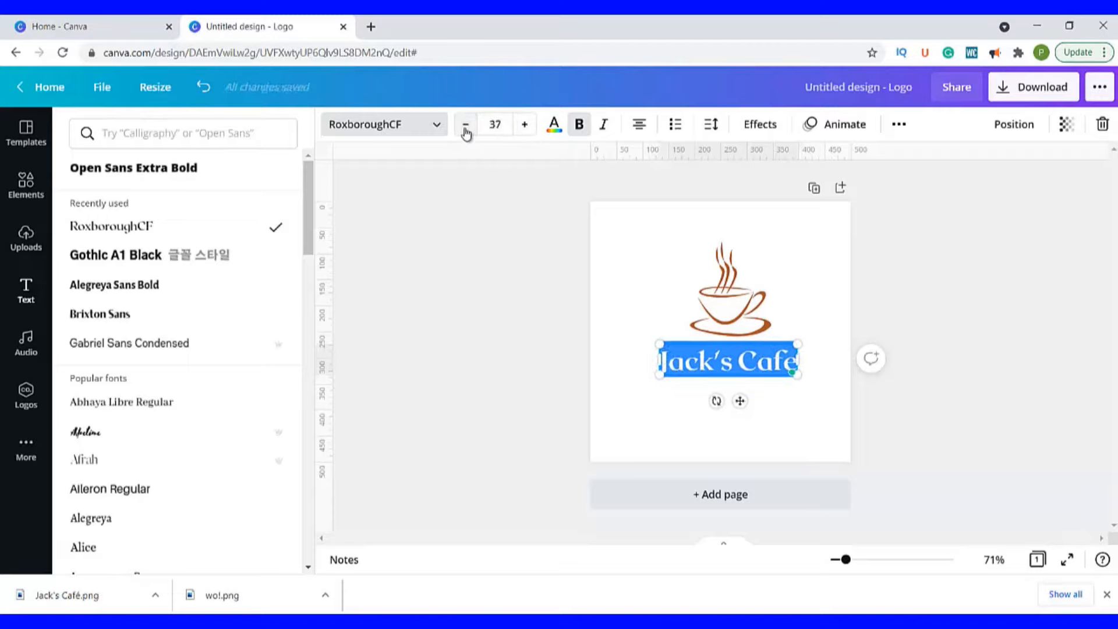
left_click(466, 131)
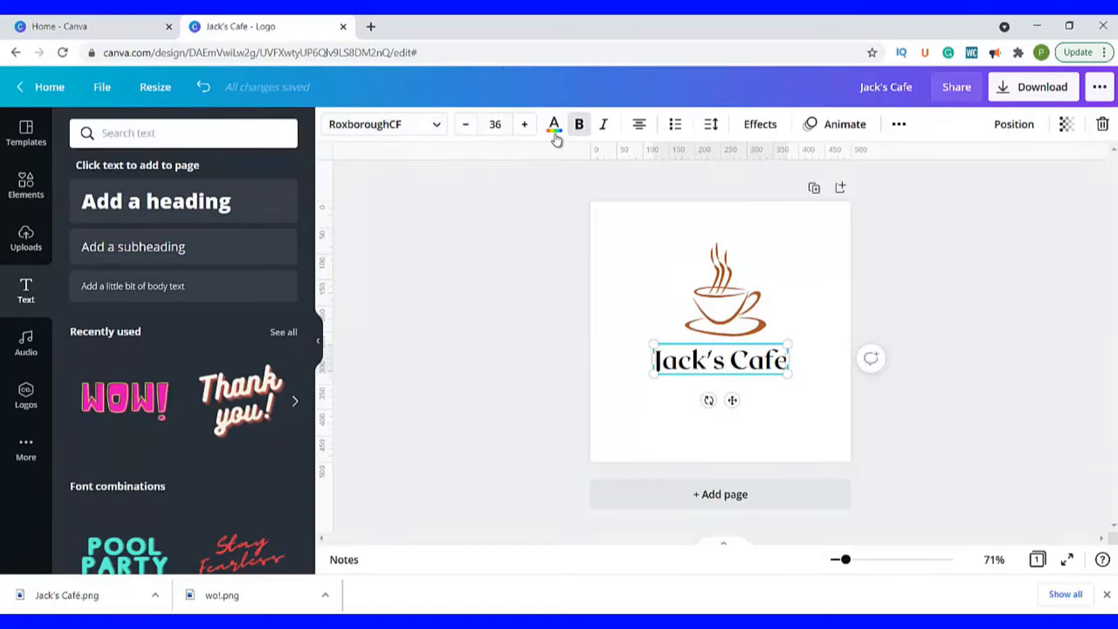
Recolour the "Jack's Cafe" heading with the same brown as the coffee cup graphic, #AD5727
left_click(555, 129)
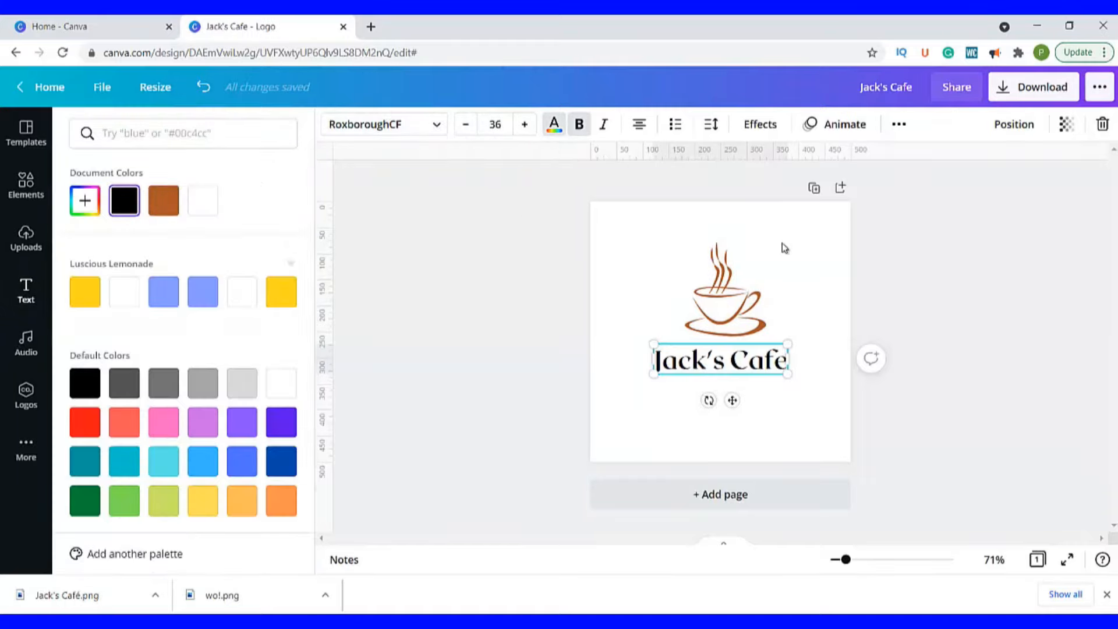
left_click(166, 205)
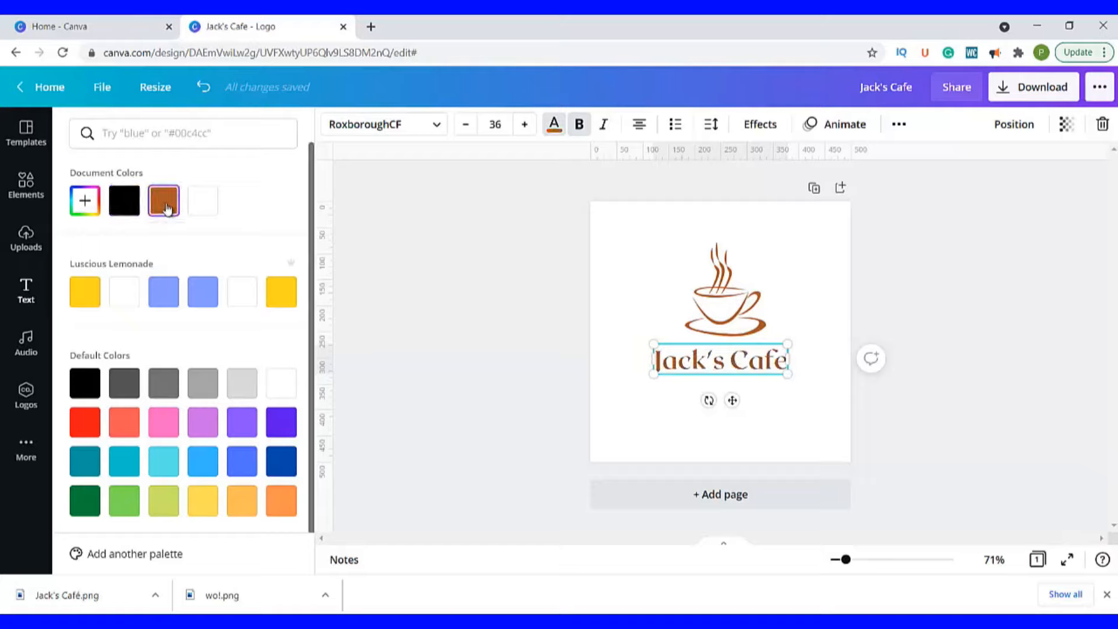
Try a darker custom brown, #864825, on the "Jack's Cafe" heading
left_click(90, 201)
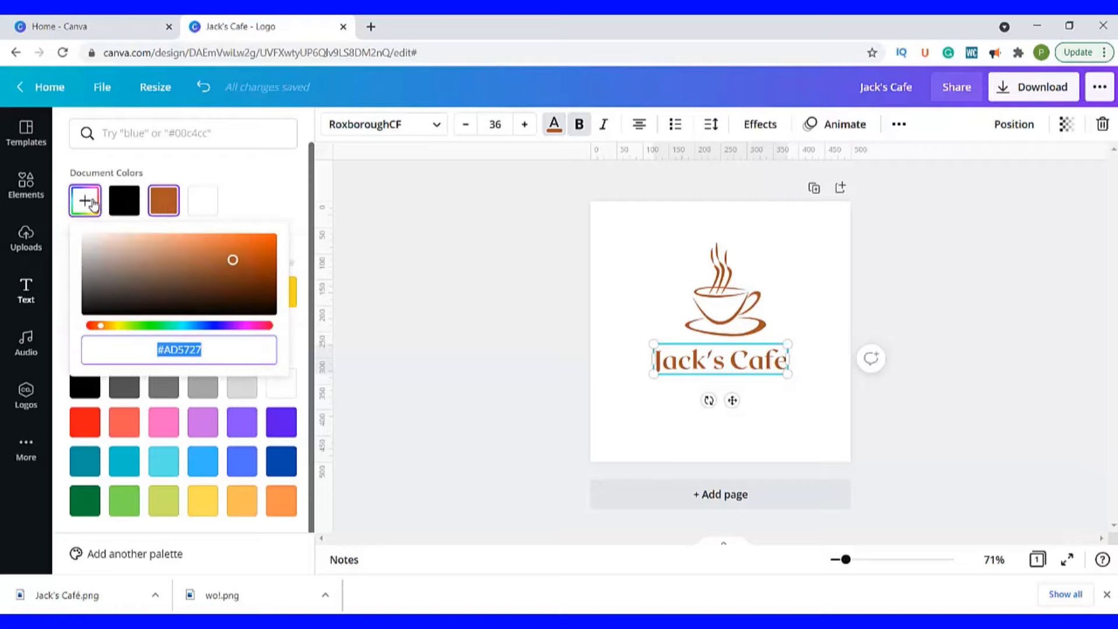
mouse_move(233, 262)
left_mouse_down()
mouse_move(215, 283)
mouse_move(202, 265)
mouse_move(195, 284)
mouse_move(185, 265)
mouse_move(227, 287)
mouse_move(225, 276)
left_mouse_up()
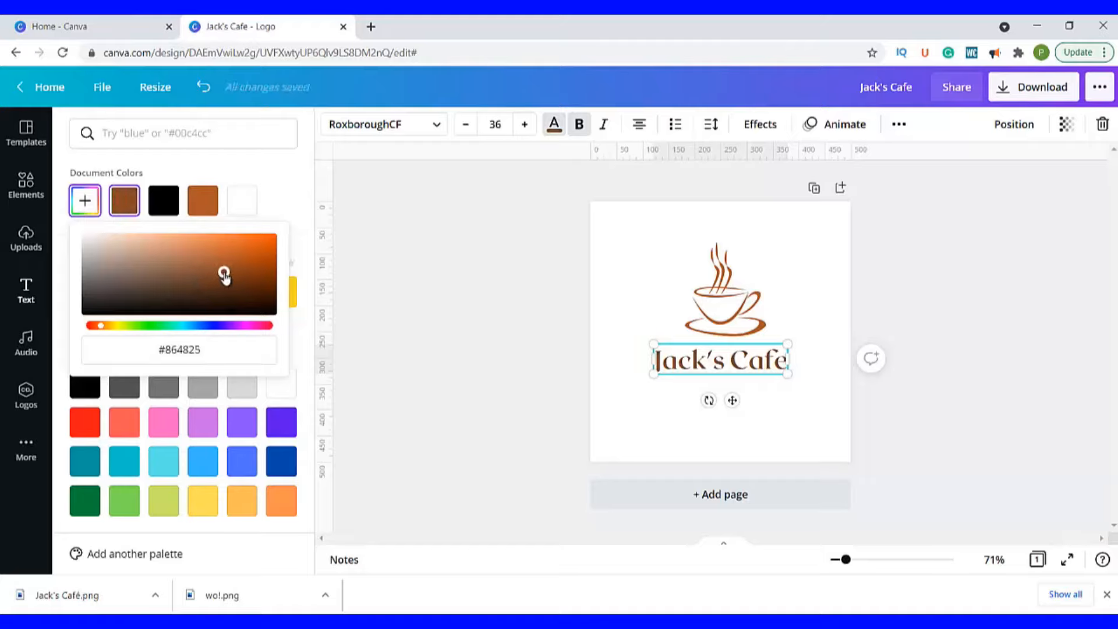
left_click(767, 400)
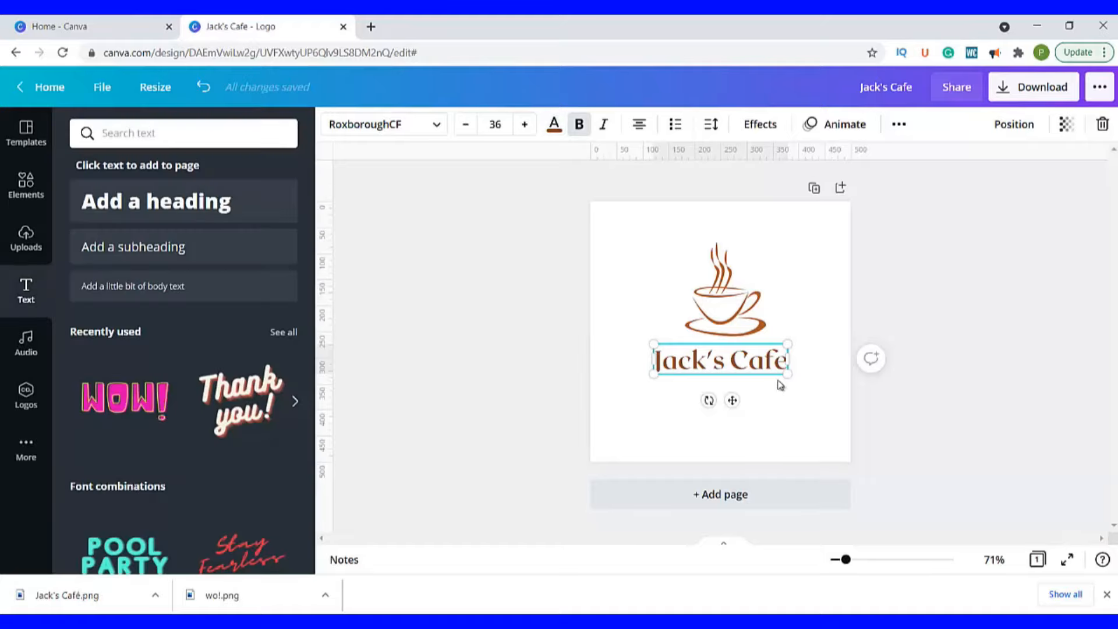
left_click(814, 347)
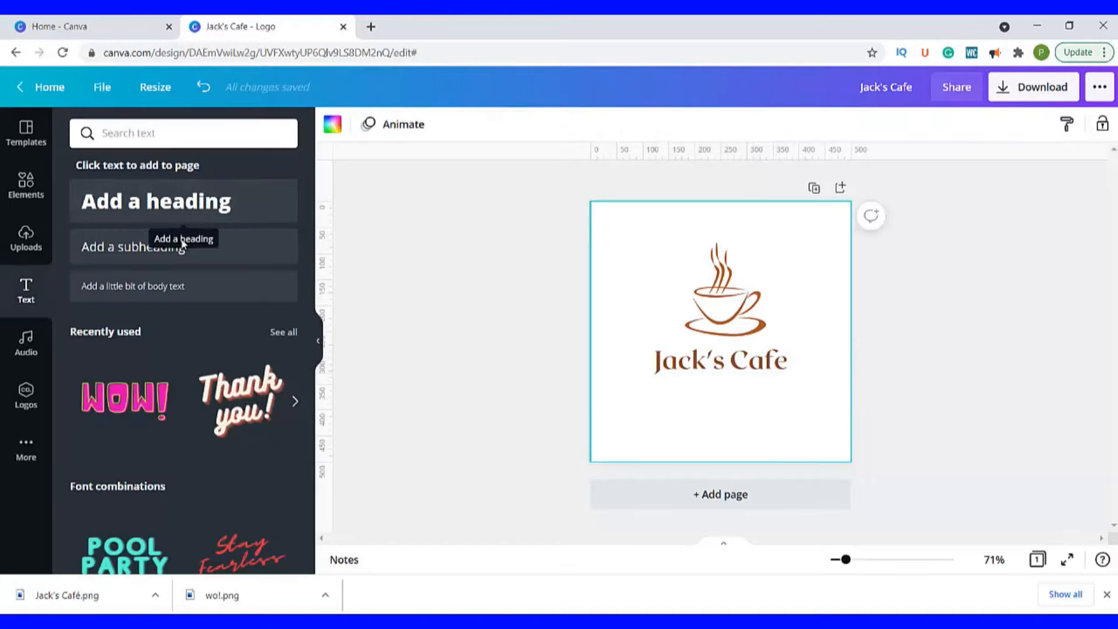
Add a subheading reading "Coffee. Food. Wine" directly beneath the heading and shrink it to font size 17.8
left_click_drag(129, 250, 691, 388)
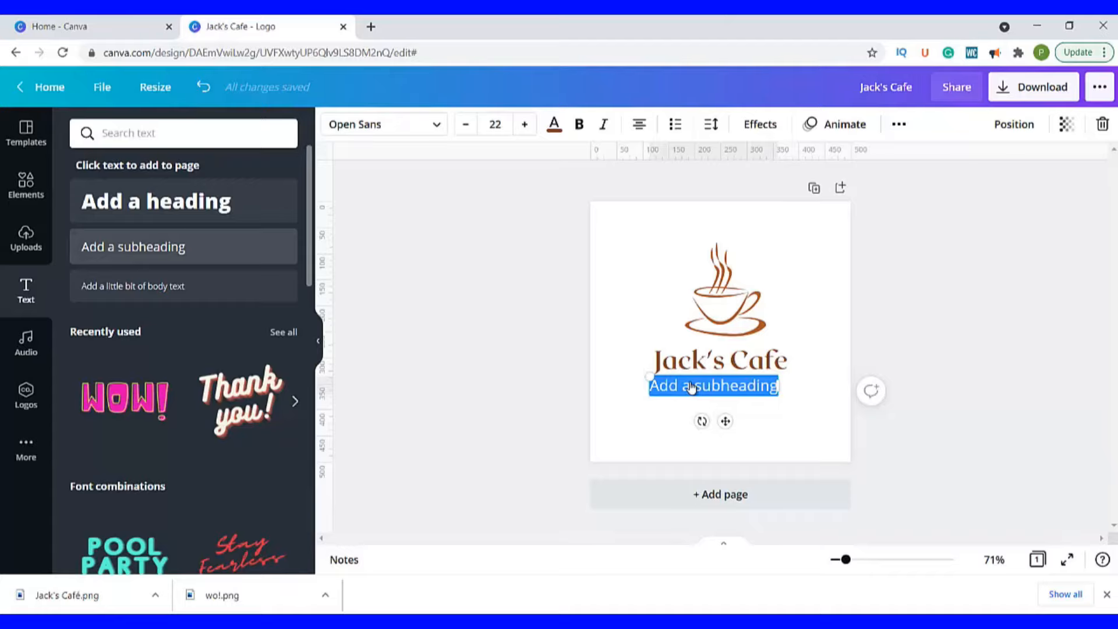
type("Coffee. Food. Wine")
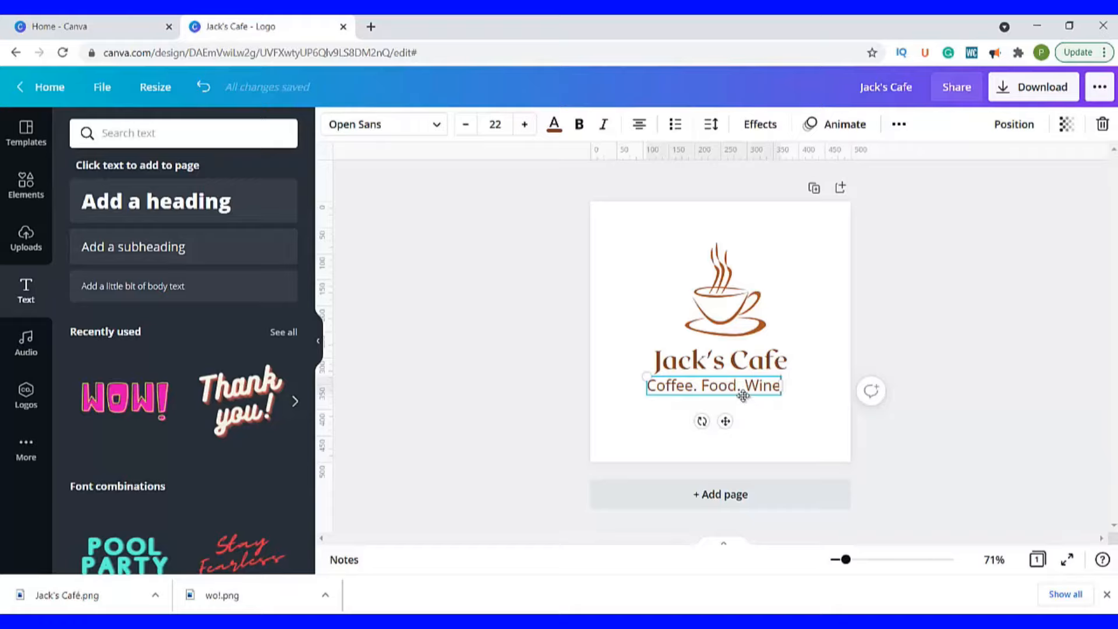
left_click(740, 376)
left_click(657, 387)
left_click_drag(650, 396, 670, 389)
Change the "Coffee. Food. Wine" subheading's font to RoxboroughCF to match the heading
left_click(437, 124)
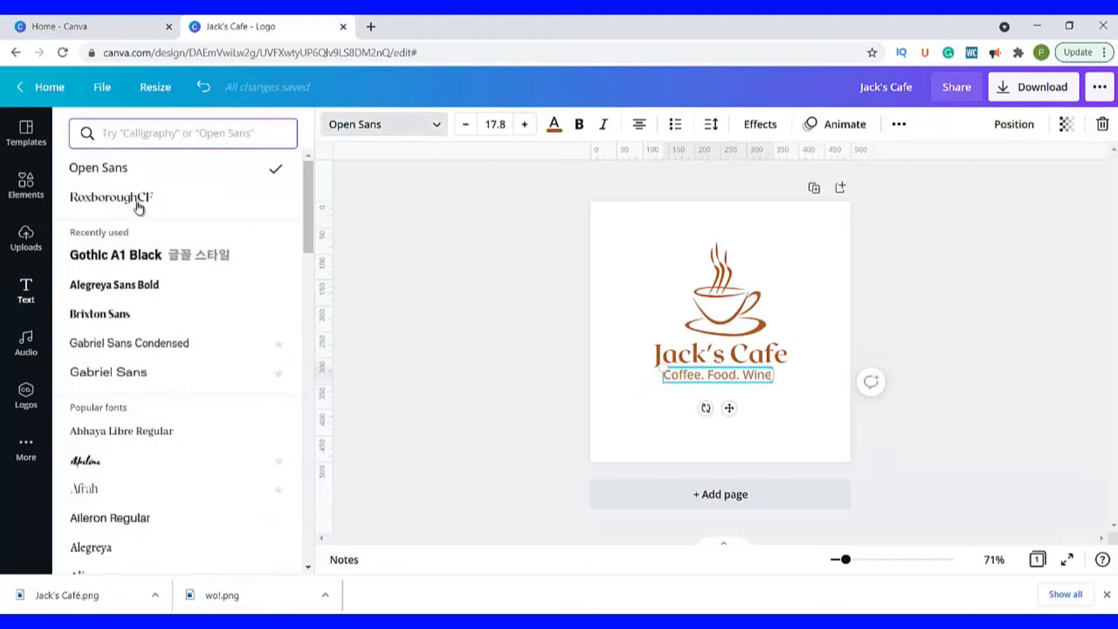
left_click(131, 200)
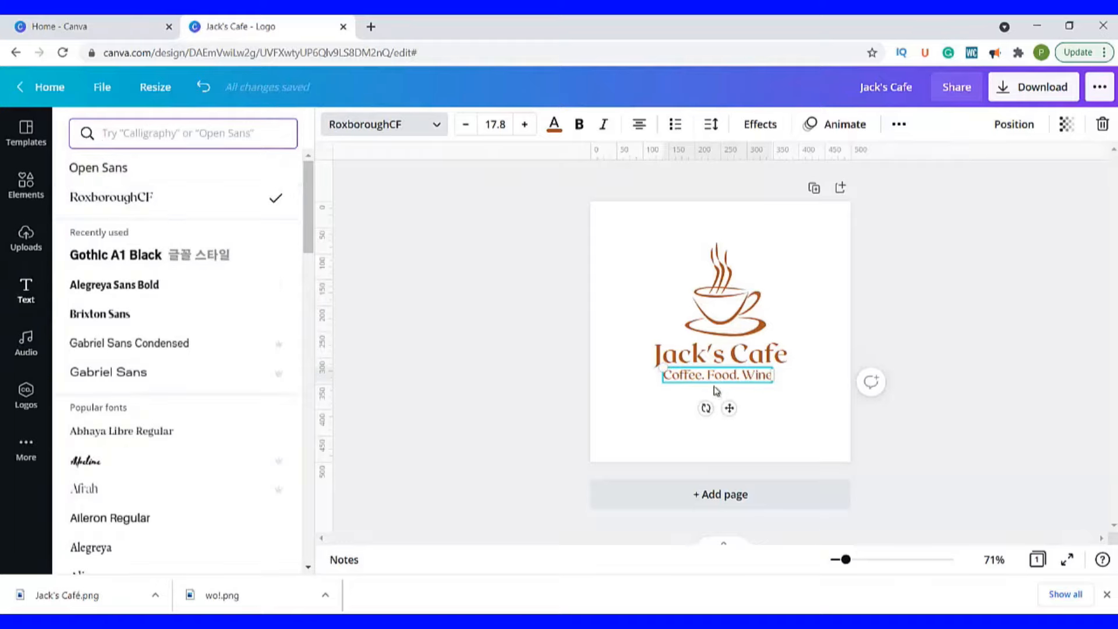
left_click(673, 417)
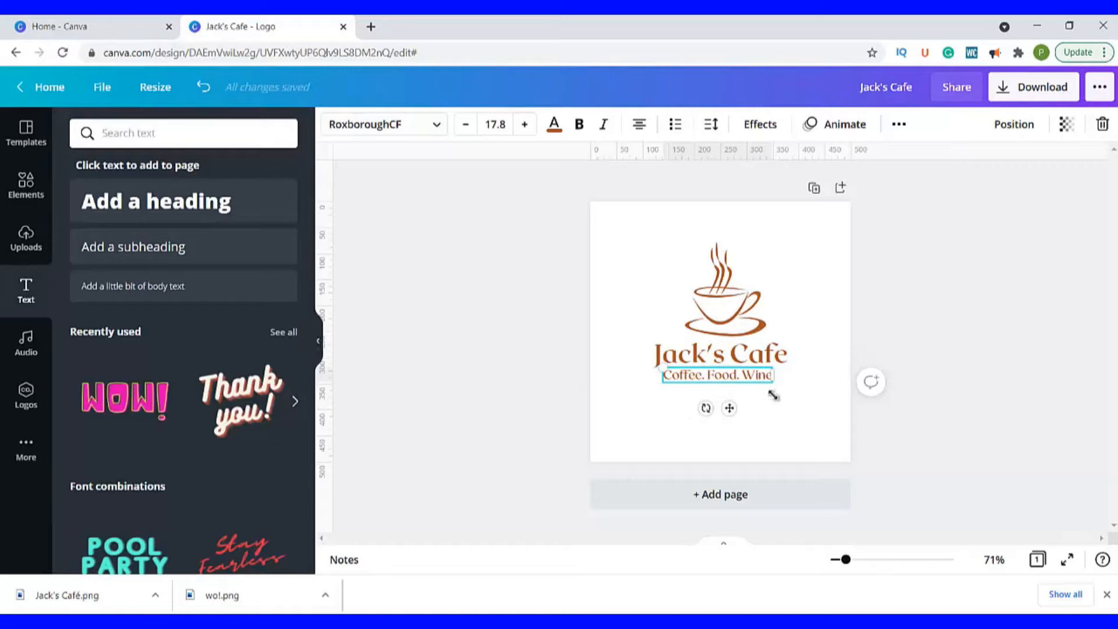
left_click(786, 409)
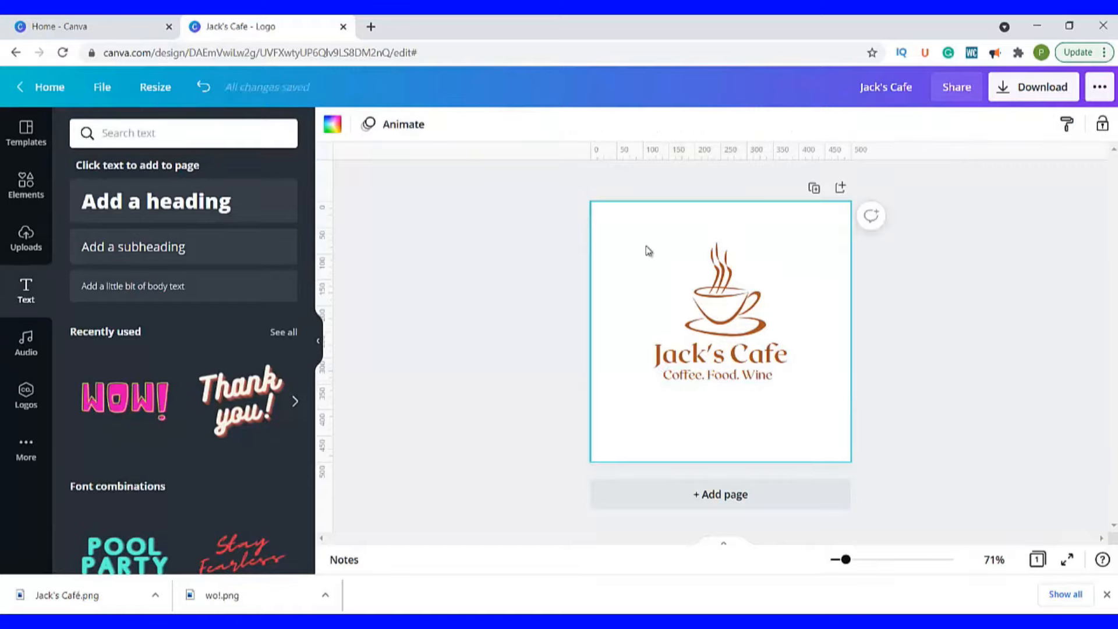
Set the page background to a custom light beige, #EFD6AB
left_click(333, 124)
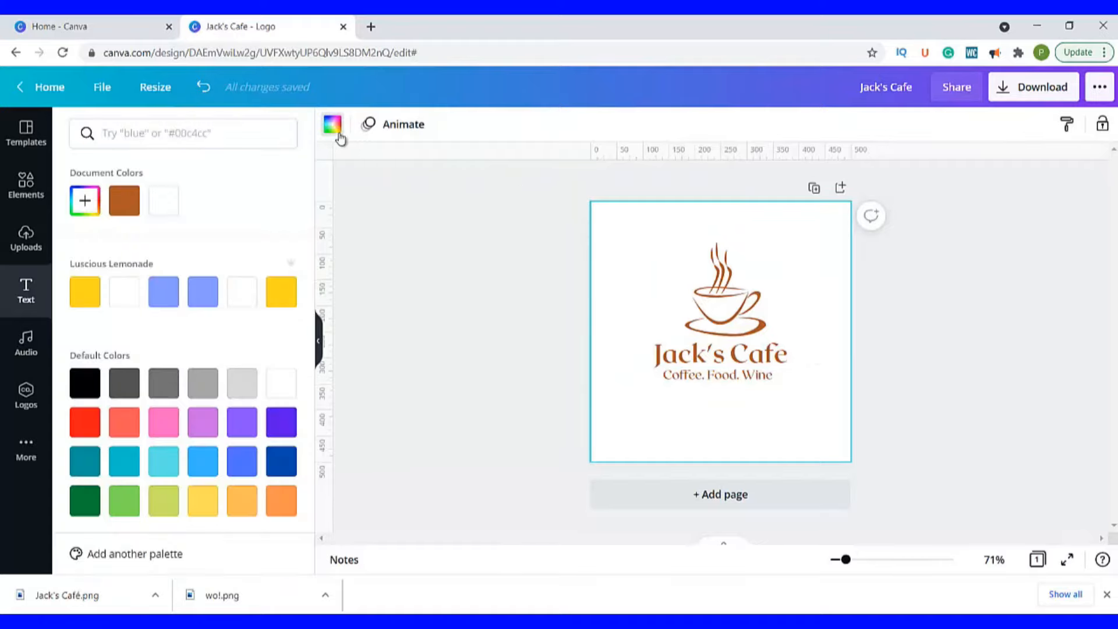
left_click(92, 202)
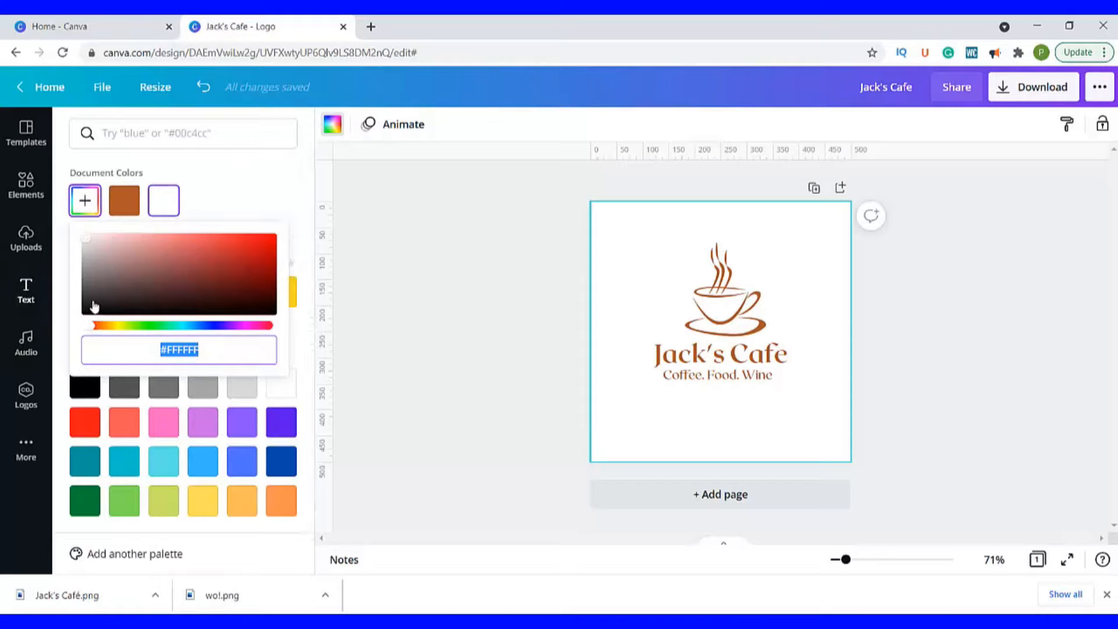
left_click_drag(92, 332, 100, 326)
left_click_drag(87, 239, 127, 249)
left_click(108, 325)
left_click(137, 239)
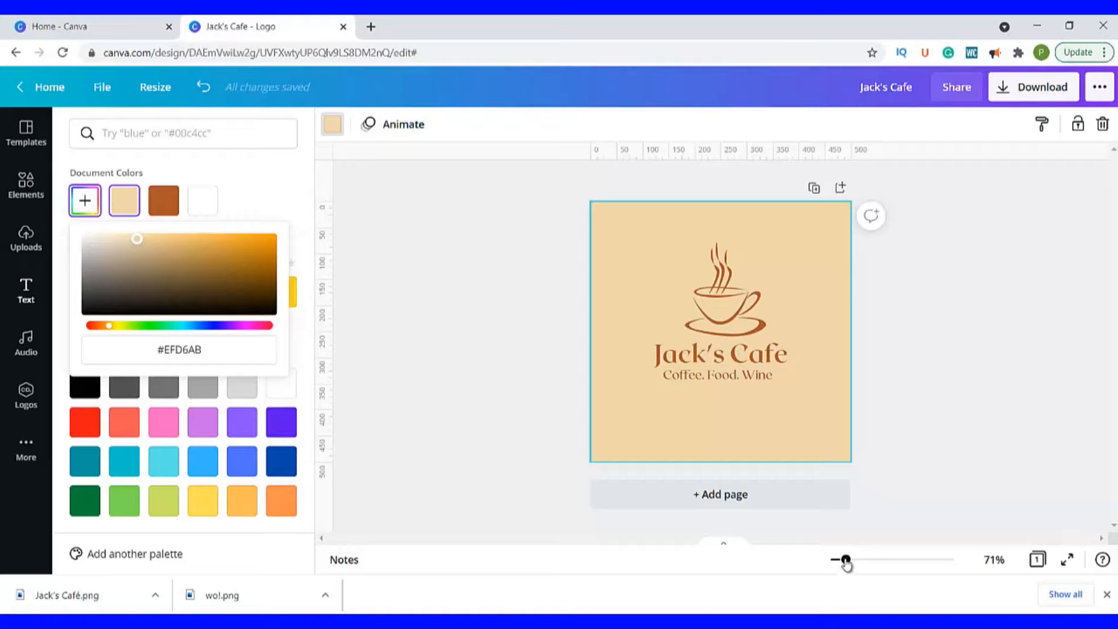
left_click_drag(846, 563, 835, 567)
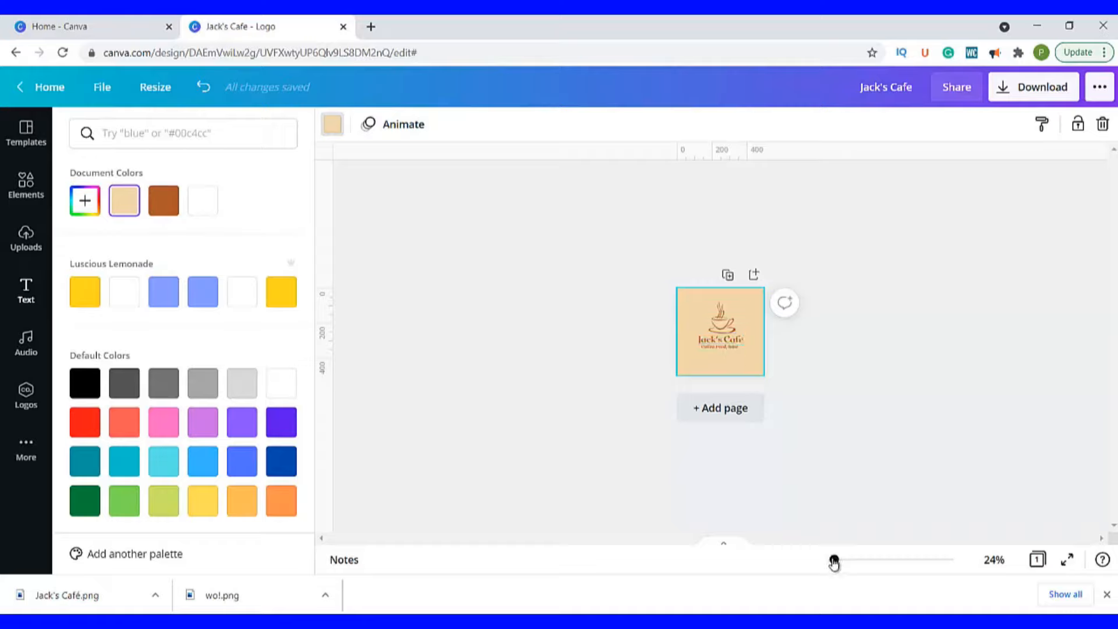
left_click_drag(834, 561, 845, 559)
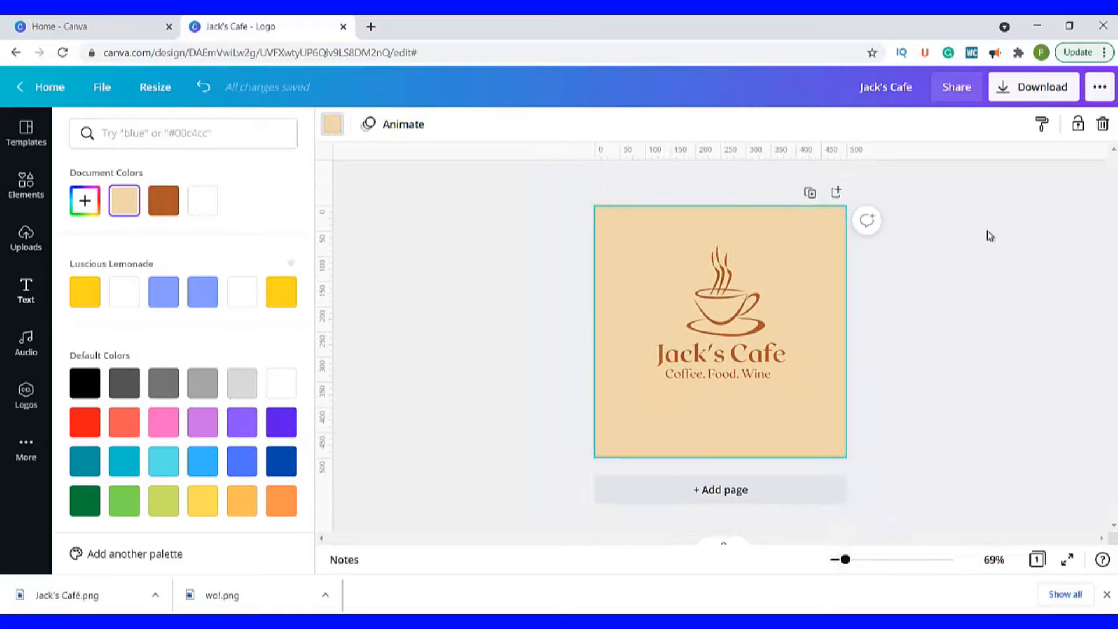
Download the logo as a PNG at size 1 with a transparent background and return to editing
left_click(1046, 92)
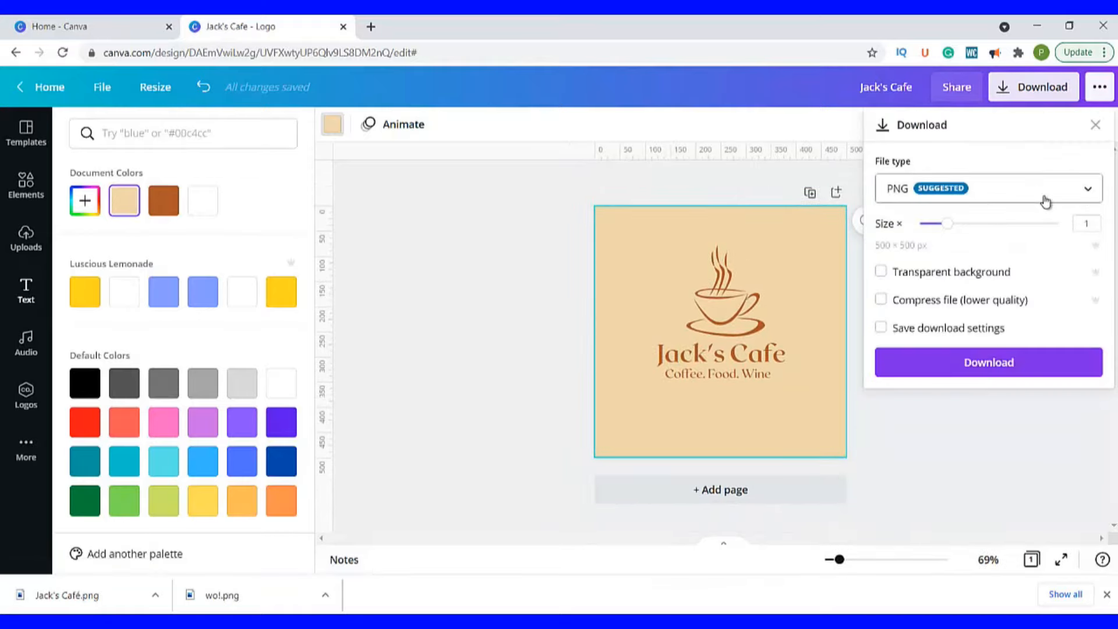
left_click(1086, 195)
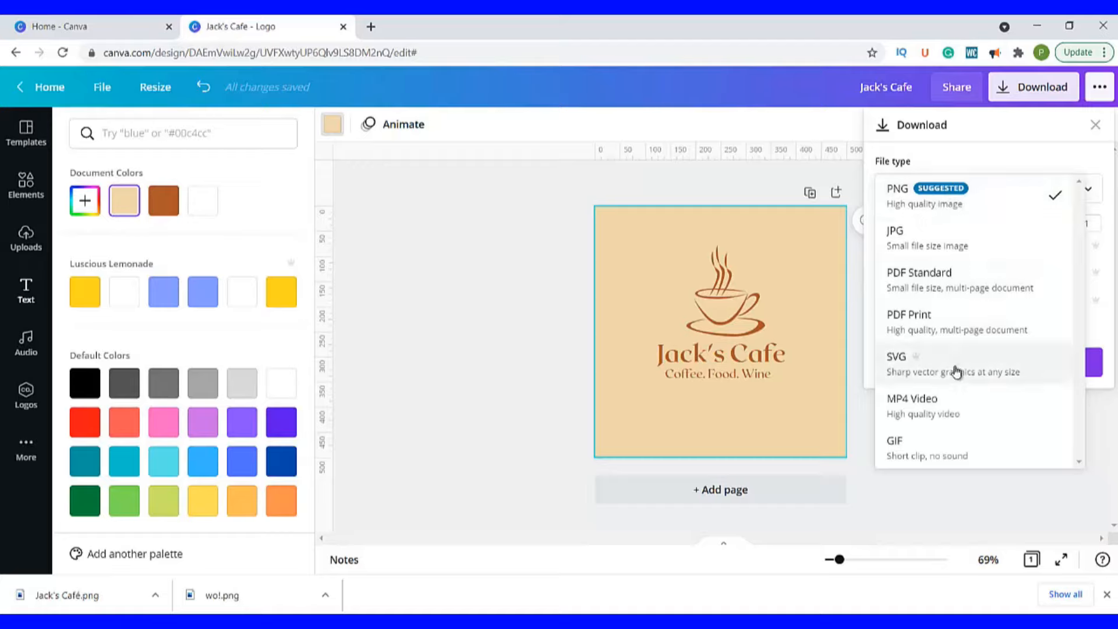
left_click(999, 201)
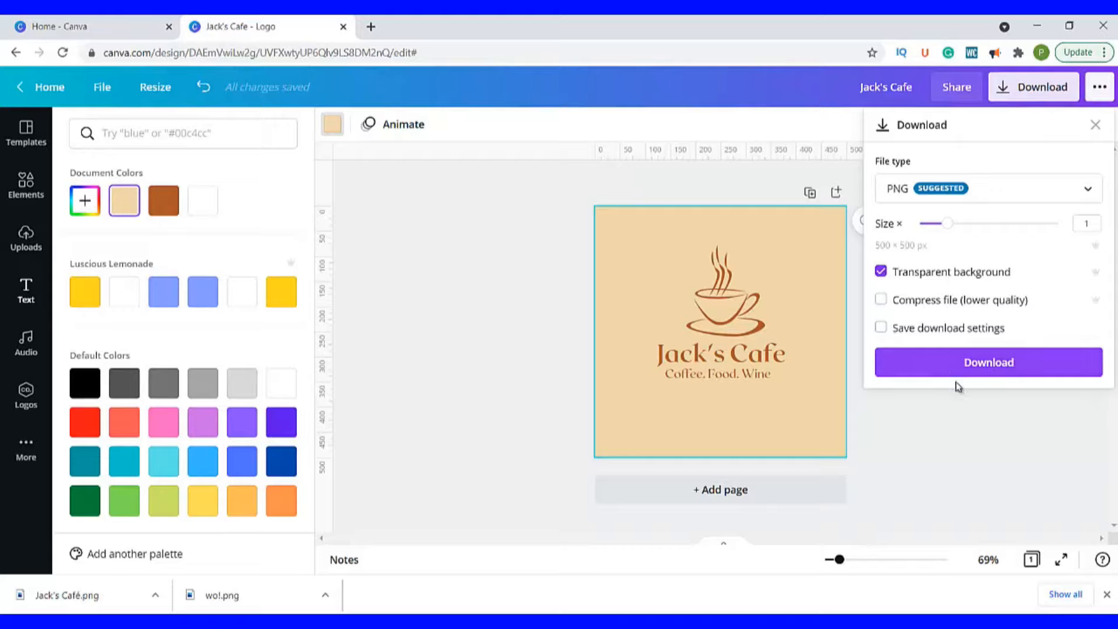
left_click(940, 364)
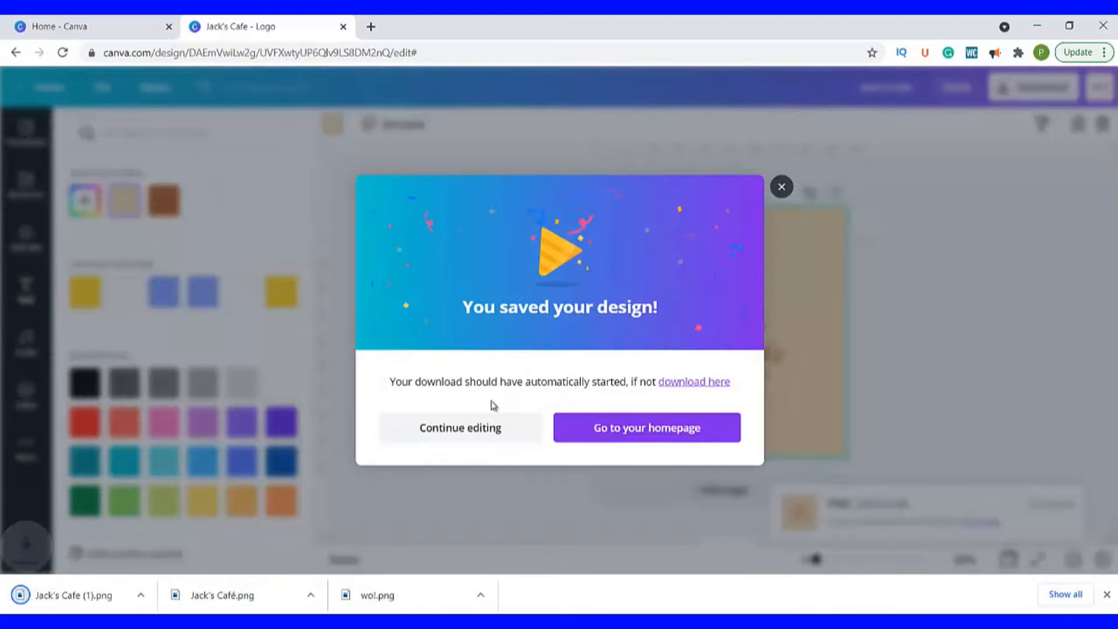
left_click(470, 428)
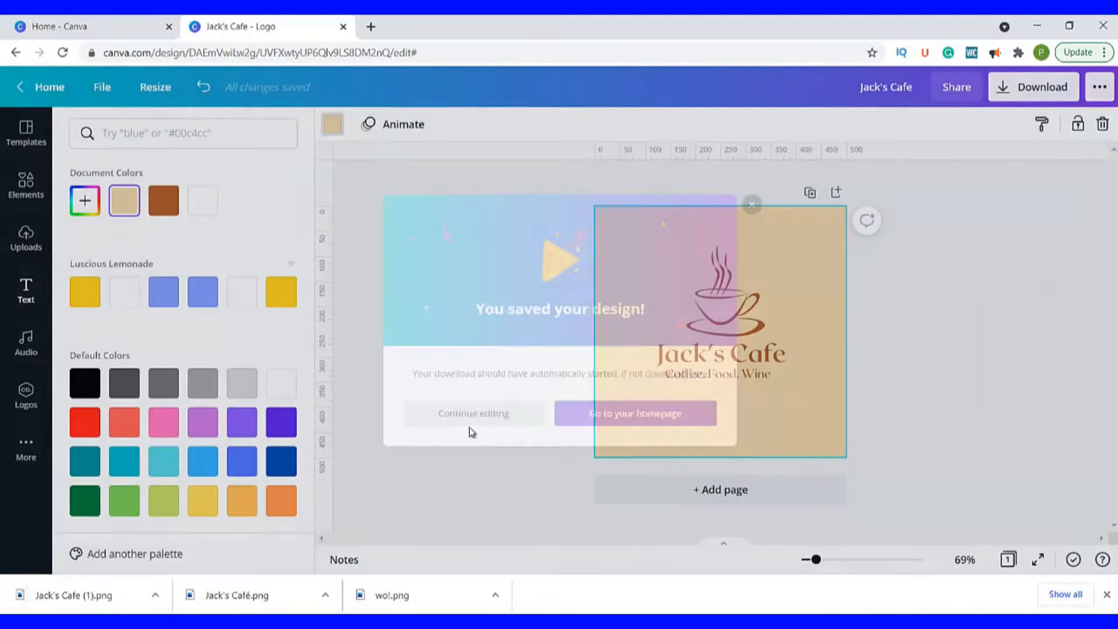
Open the further publishing and sharing options for the logo design
left_click(1099, 90)
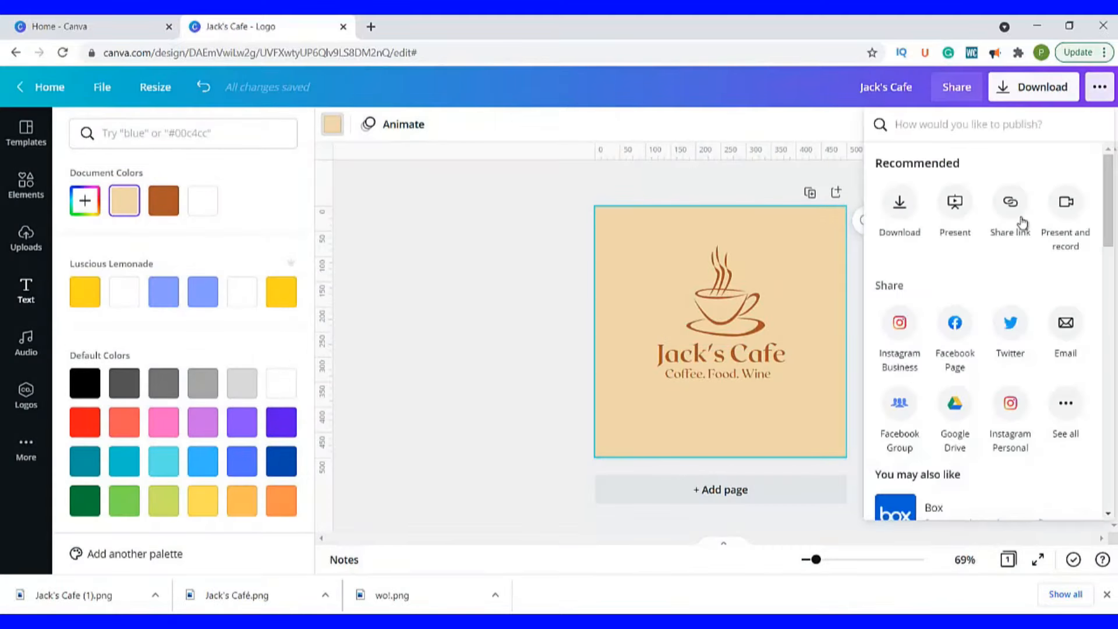